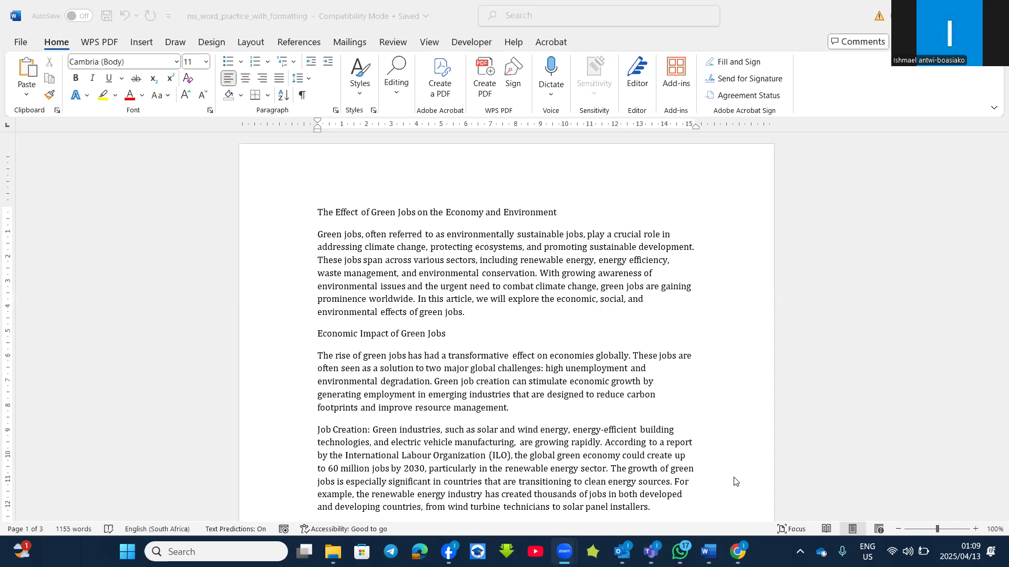
# In the Grade 10 Topic Outline and Scope document, enlarge the description text of the Font Group row to 16 pt
pyautogui.hotkey('alt', 'Tab')
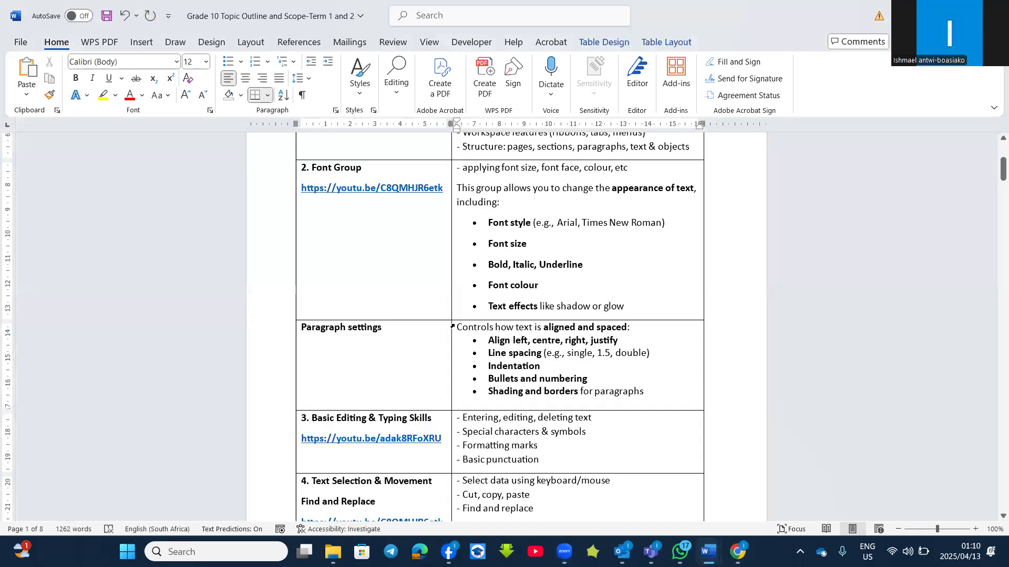
pyautogui.scroll(1, 453, 326)
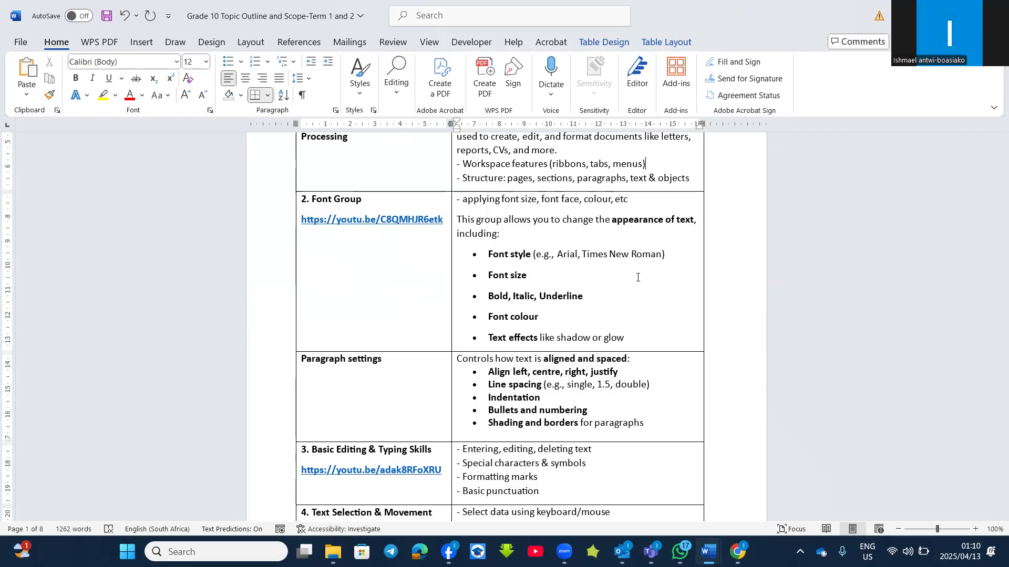
pyautogui.moveTo(640, 346); pyautogui.dragTo(456, 204)
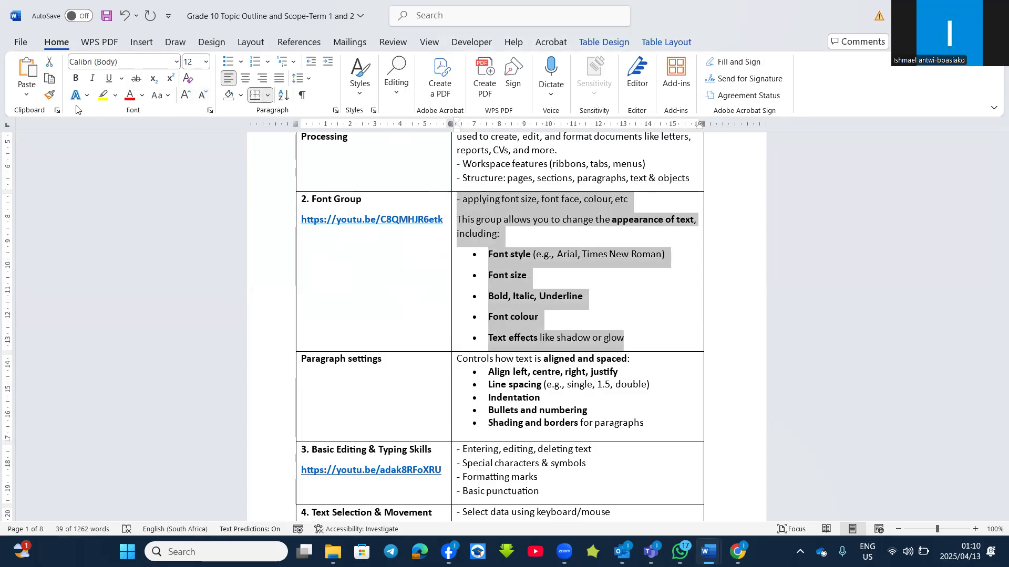
pyautogui.click(186, 95)
pyautogui.click(186, 96)
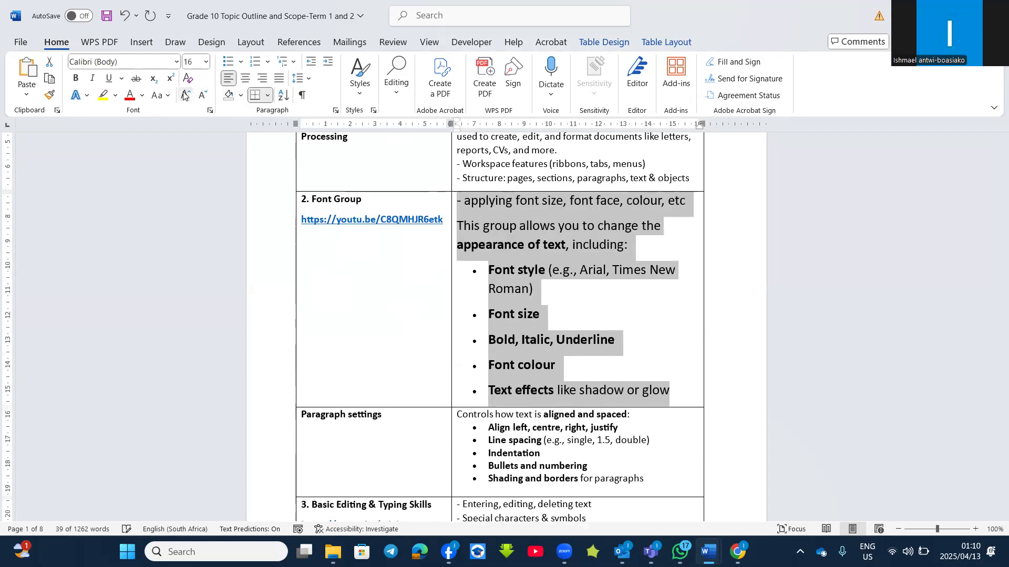
pyautogui.click(649, 343)
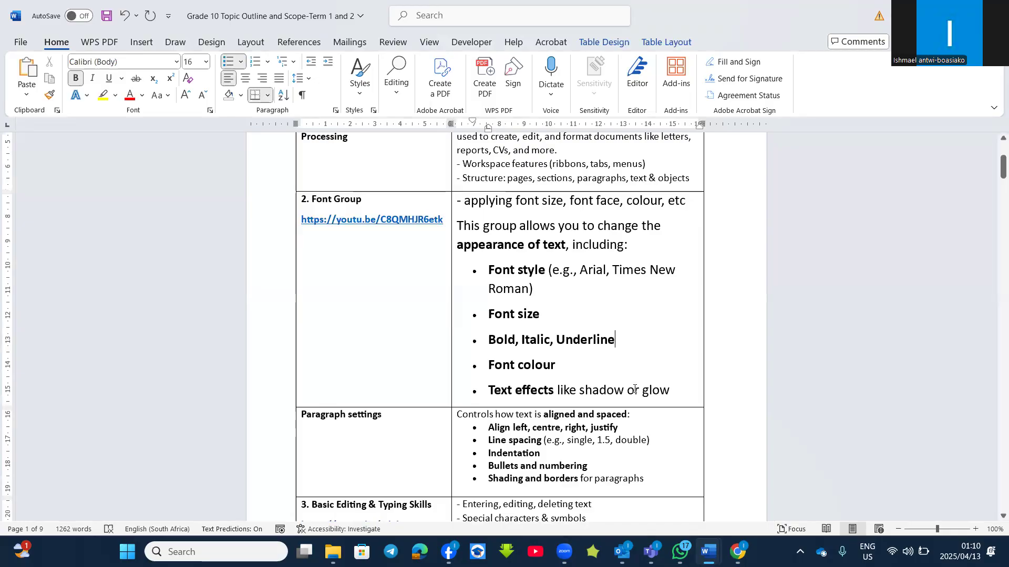
# Add a bullet reading "Character spacing" after the text effects bullet in the Font Group row
pyautogui.click(671, 390)
pyautogui.press('Return')
pyautogui.write('ch')
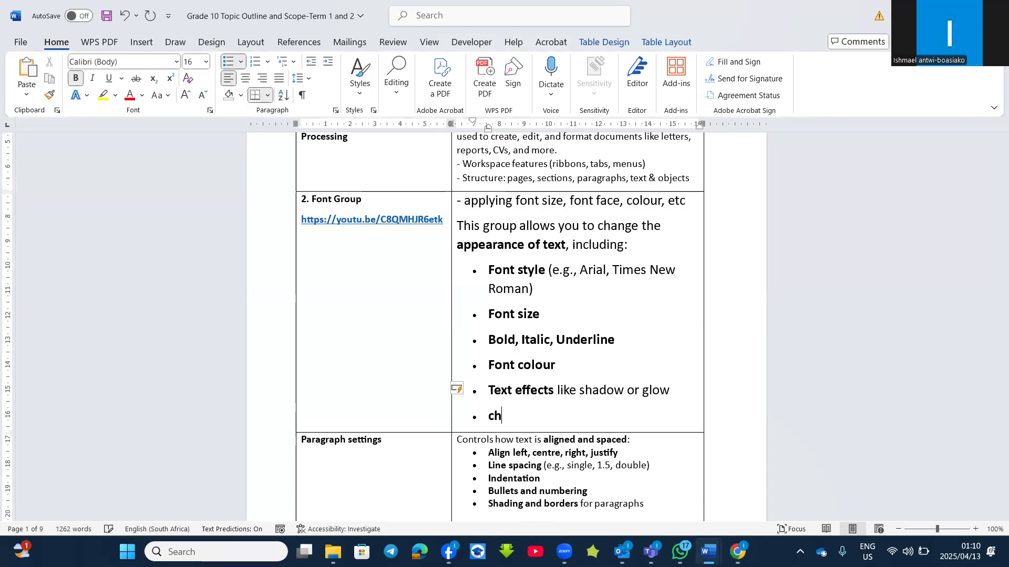
pyautogui.write('aracter spac')
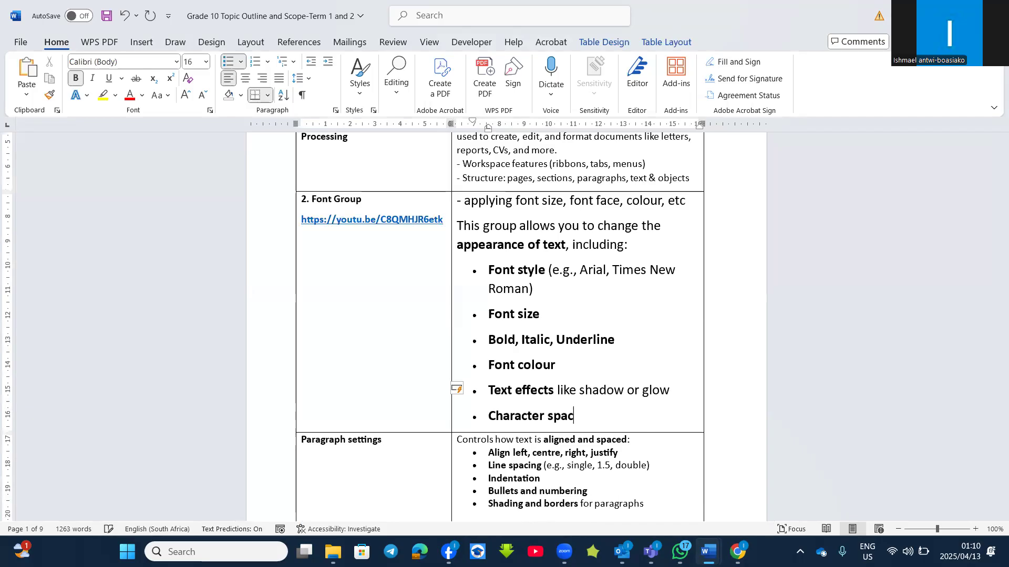
pyautogui.write('ing')
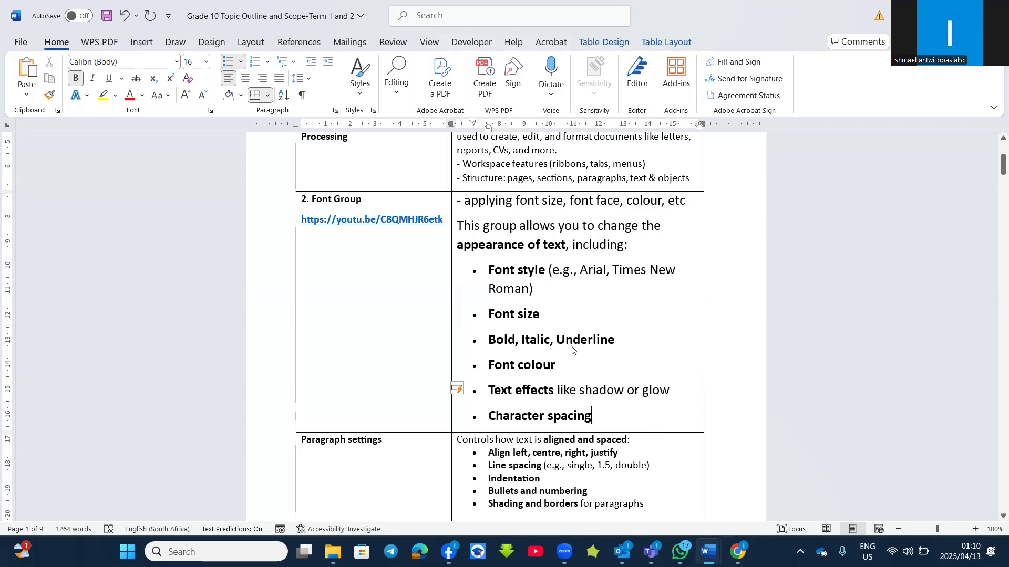
# Switch to the ms_word_practice_with_formatting document and view the Font settings dialog, reaching it a second time by searching for "font"
pyautogui.hotkey('alt', 'Tab')
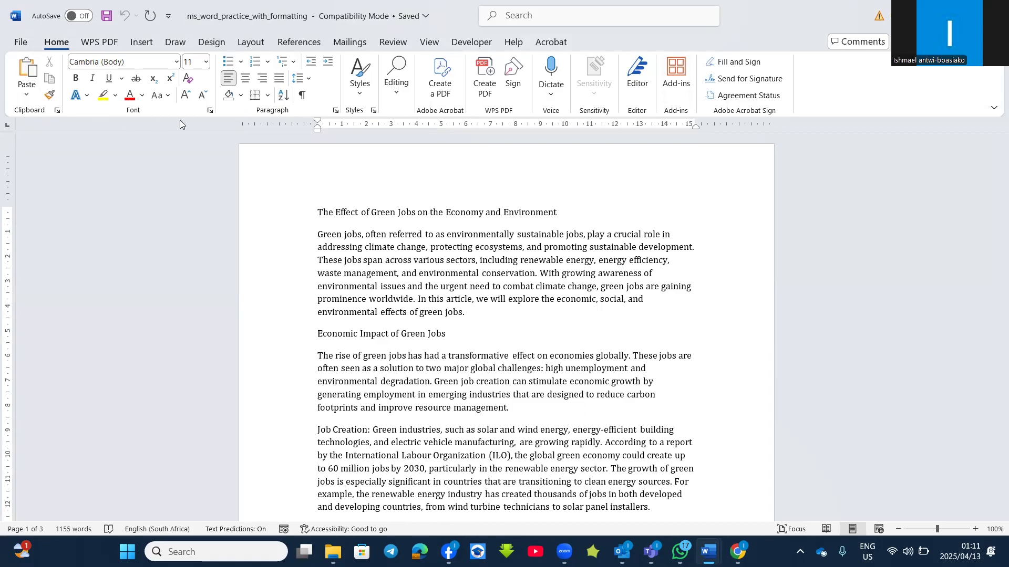
pyautogui.click(210, 110)
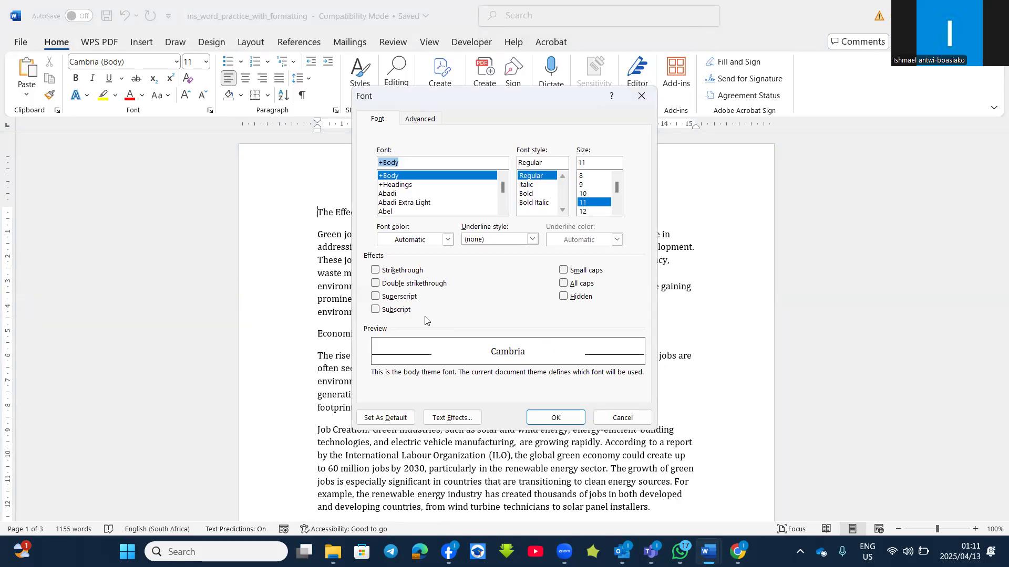
pyautogui.click(641, 95)
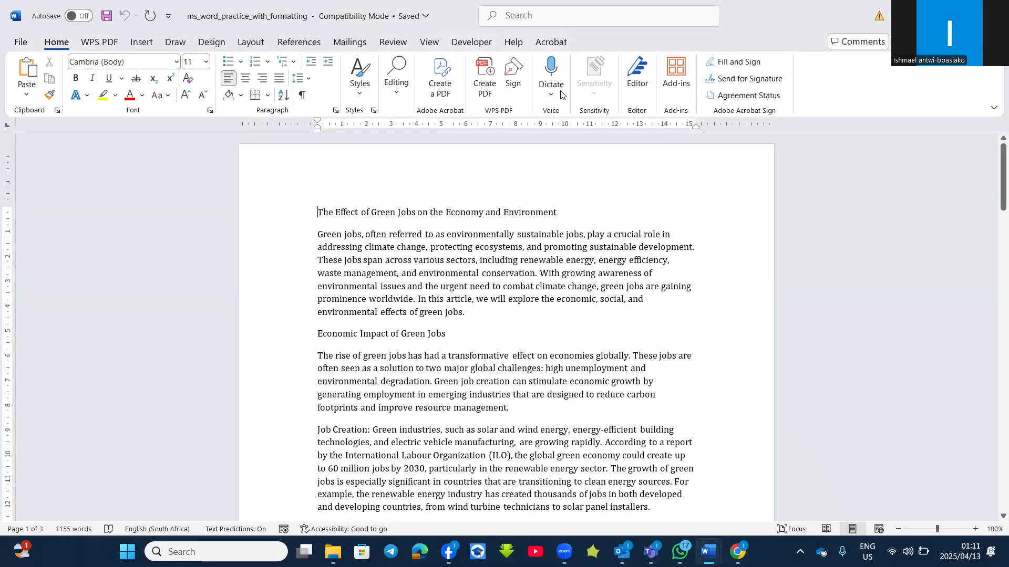
pyautogui.click(505, 16)
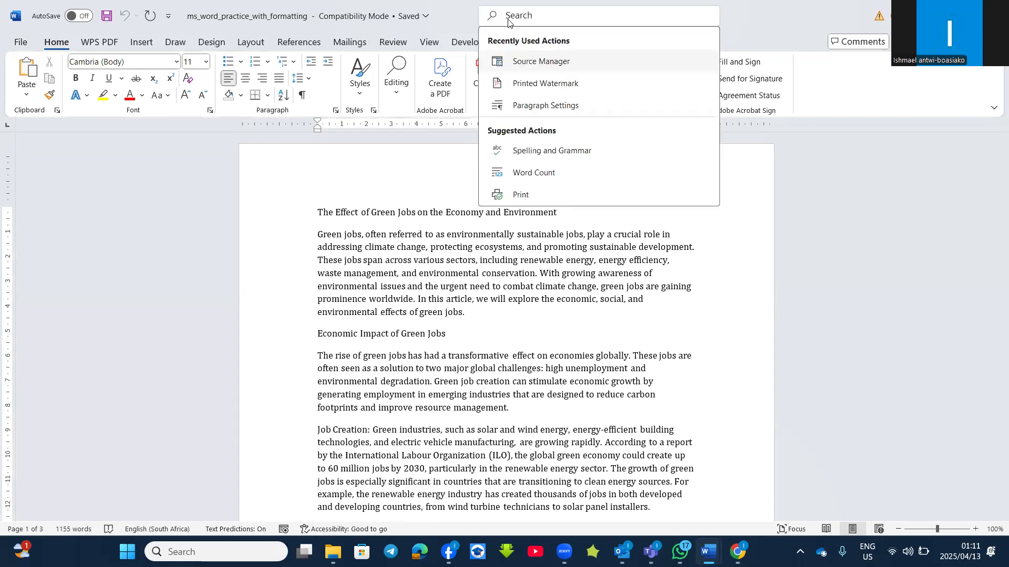
pyautogui.write('font')
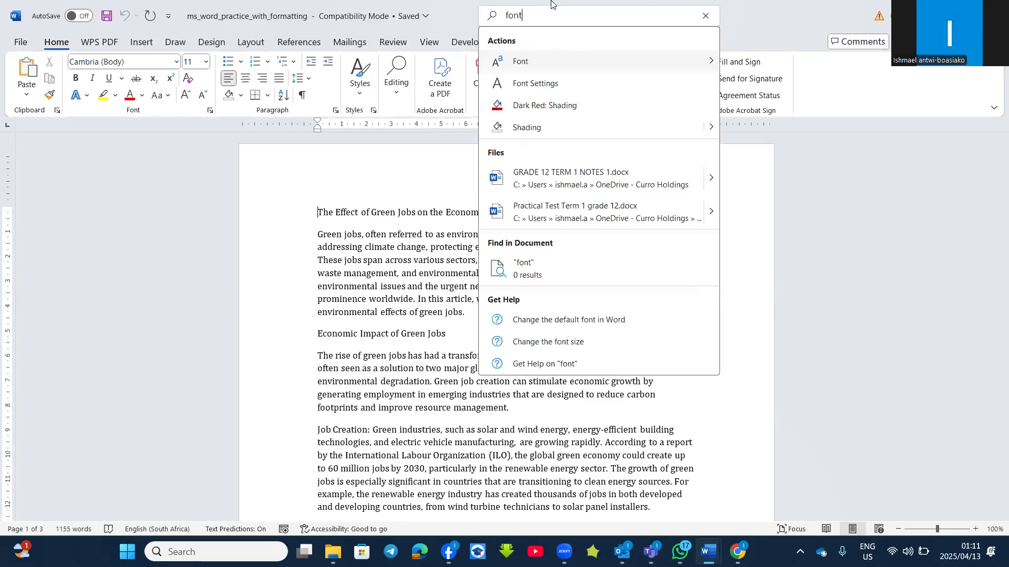
pyautogui.click(547, 84)
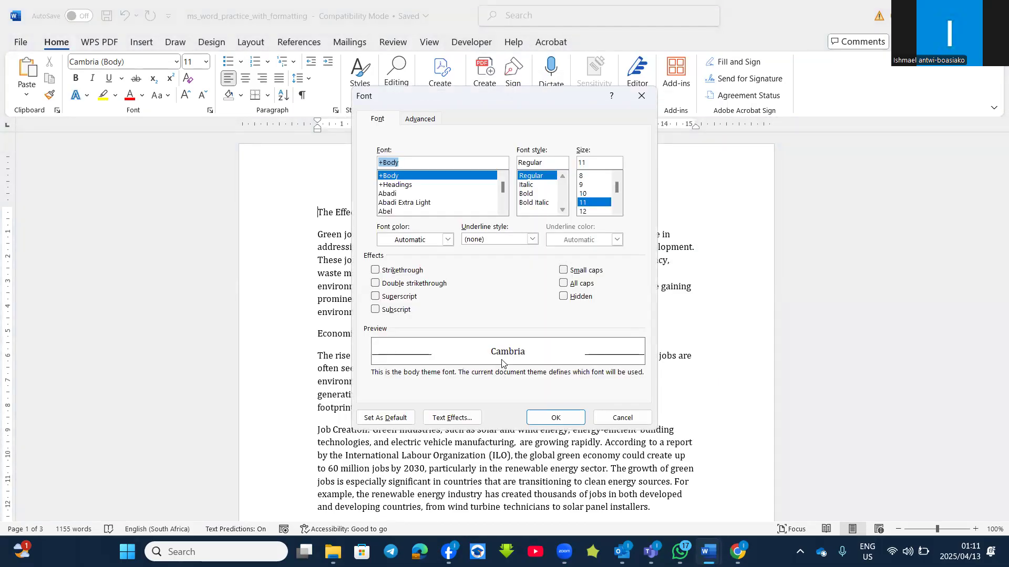
pyautogui.click(645, 96)
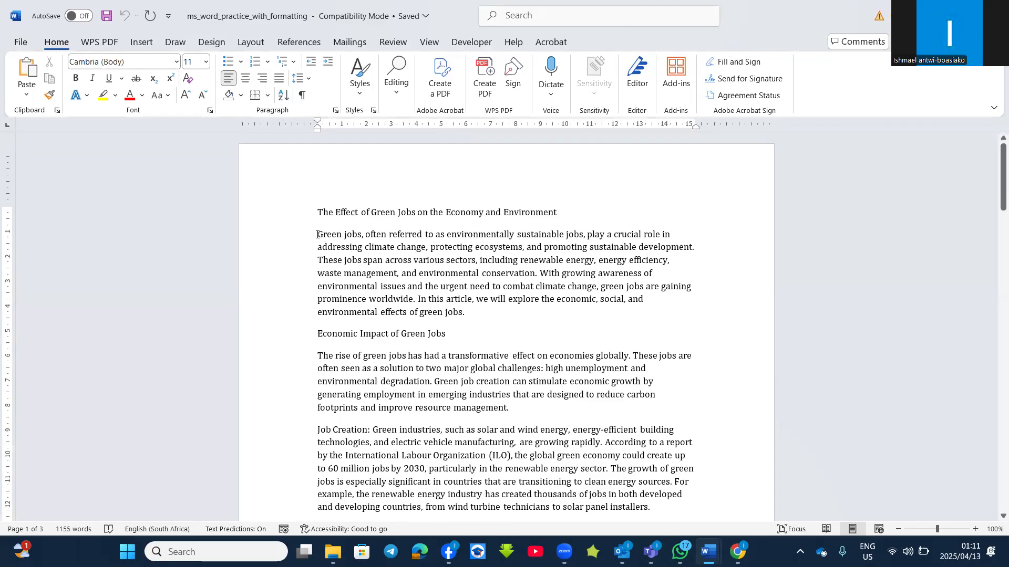
# Set the first body paragraph, starting "Green jobs, often referred to", to the Aharoni font in Bold Italic at size 21
pyautogui.moveTo(317, 234); pyautogui.dragTo(466, 310)
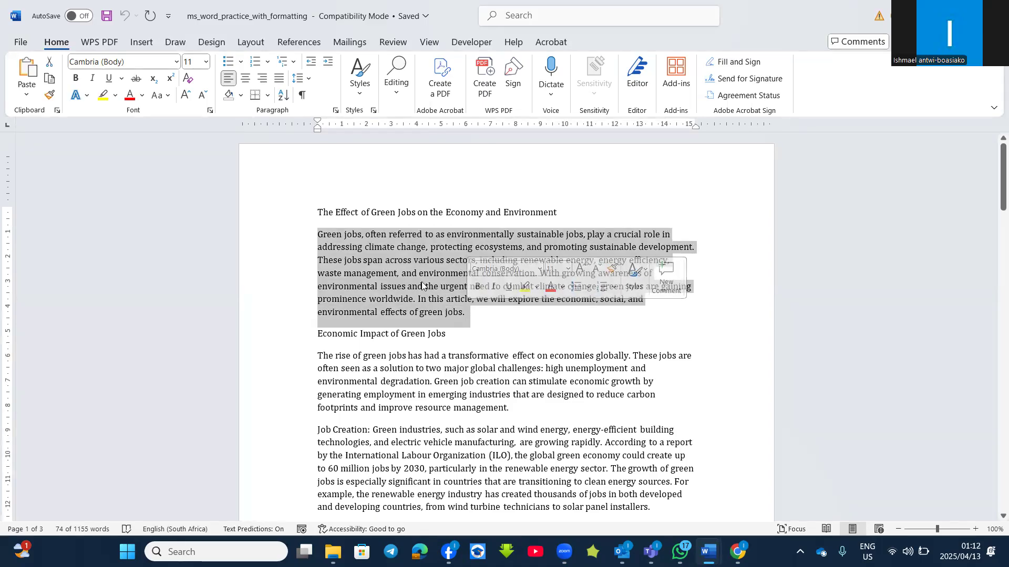
pyautogui.click(210, 110)
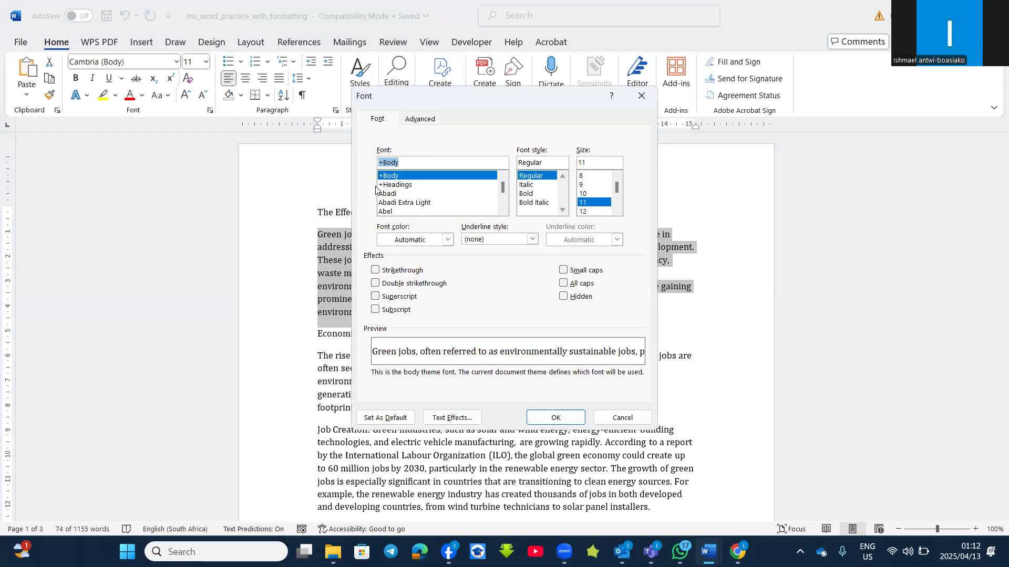
pyautogui.scroll(-1, 408, 202)
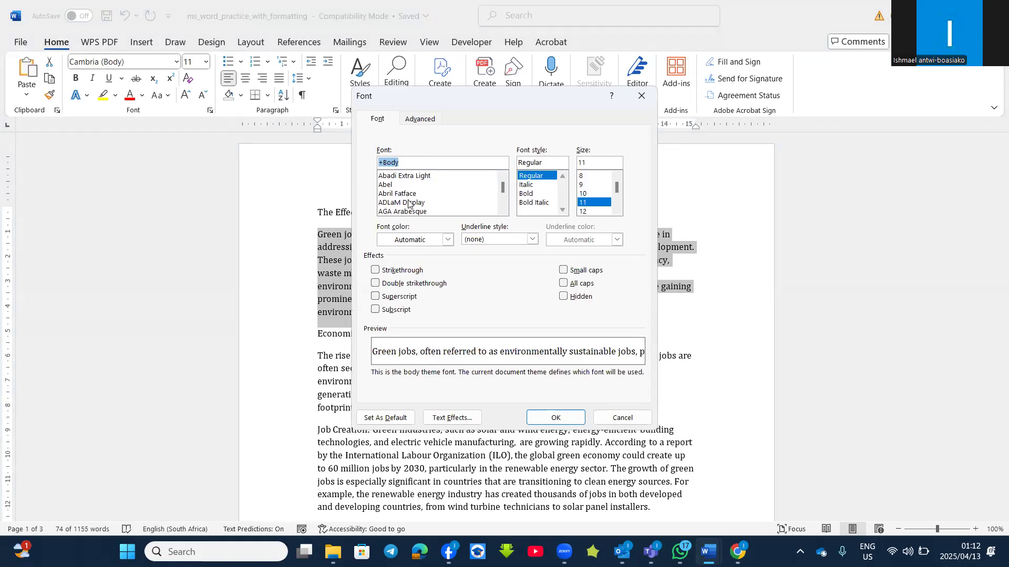
pyautogui.scroll(-2, 408, 205)
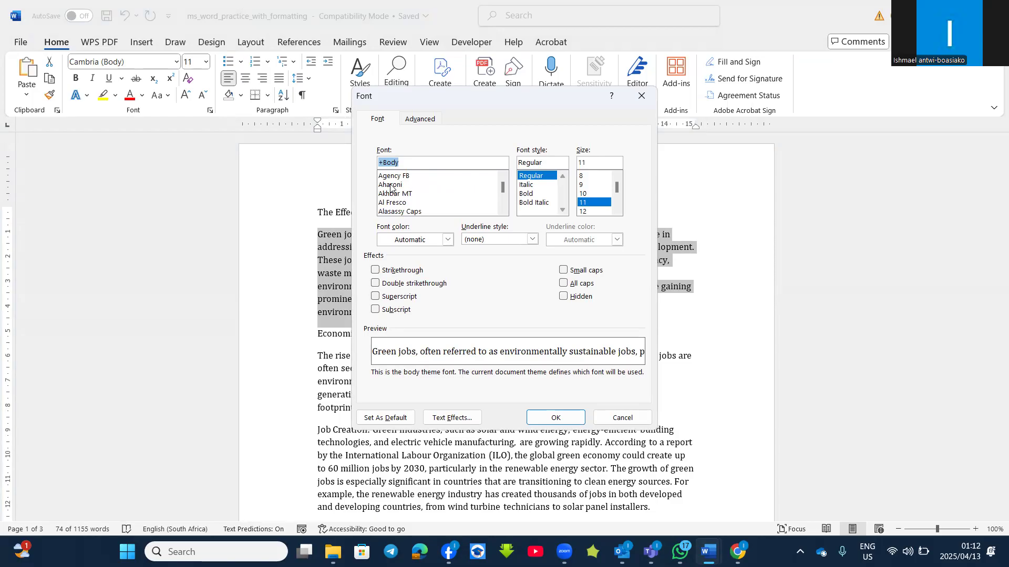
pyautogui.click(391, 185)
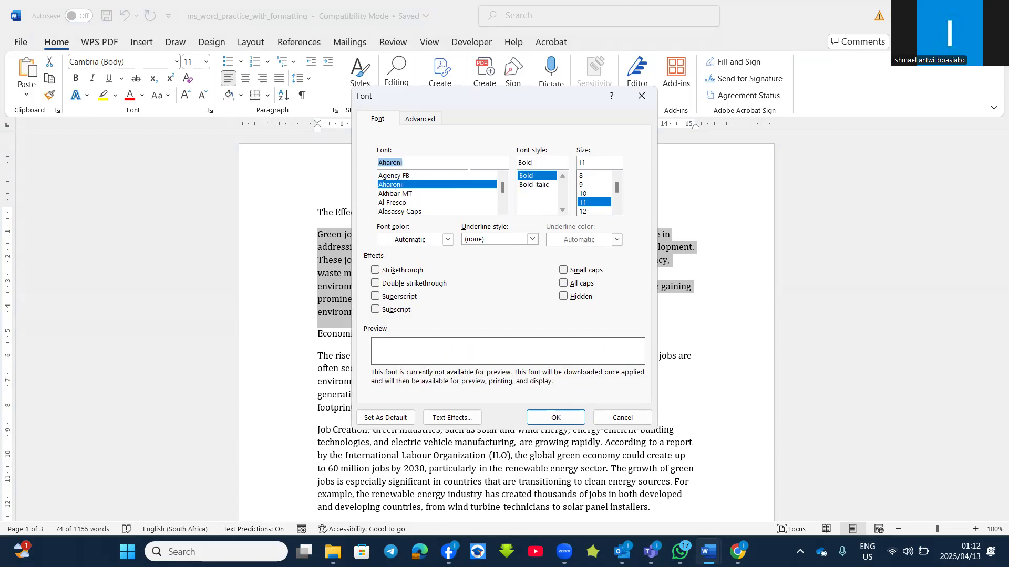
pyautogui.click(538, 189)
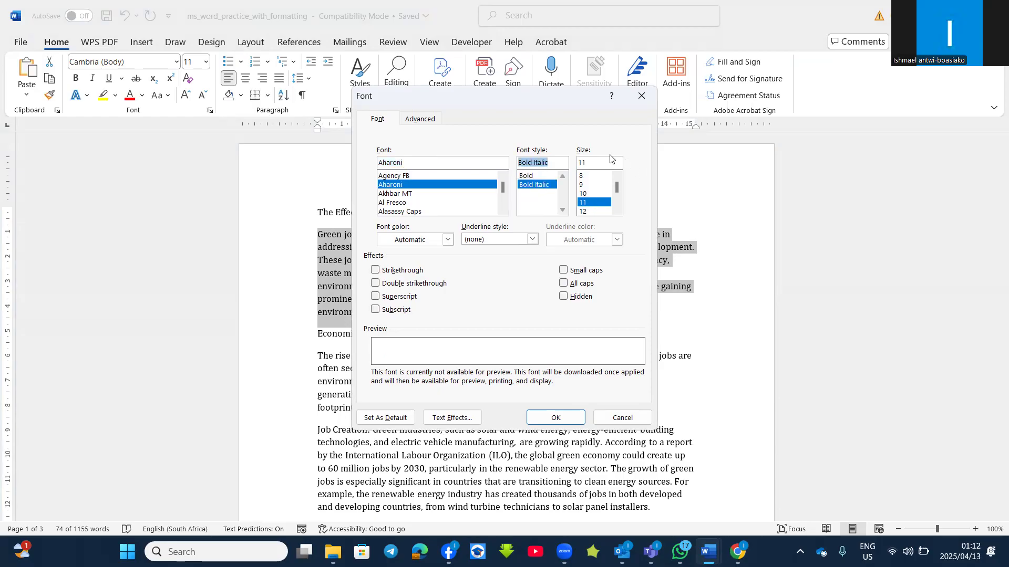
pyautogui.click(616, 211)
pyautogui.click(584, 186)
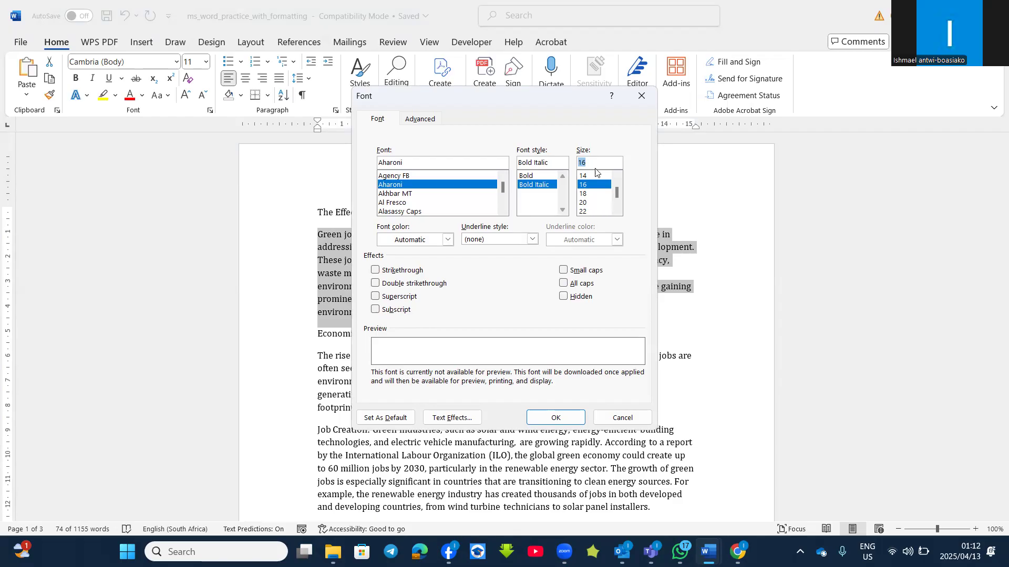
pyautogui.write('21')
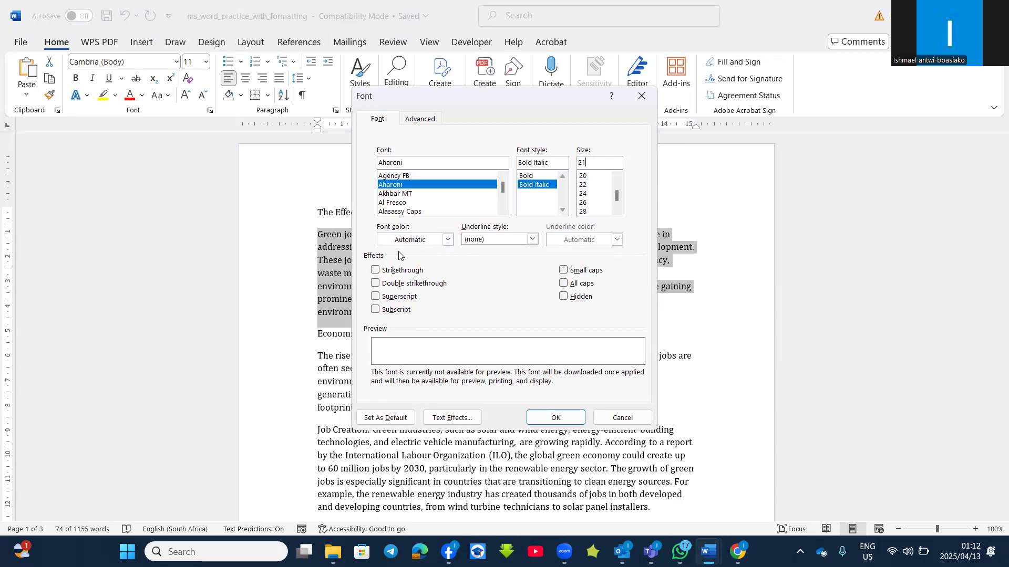
# Give the paragraph a light blue font colour and a dashed light orange underline, apply the formatting, and review its font settings
pyautogui.click(448, 241)
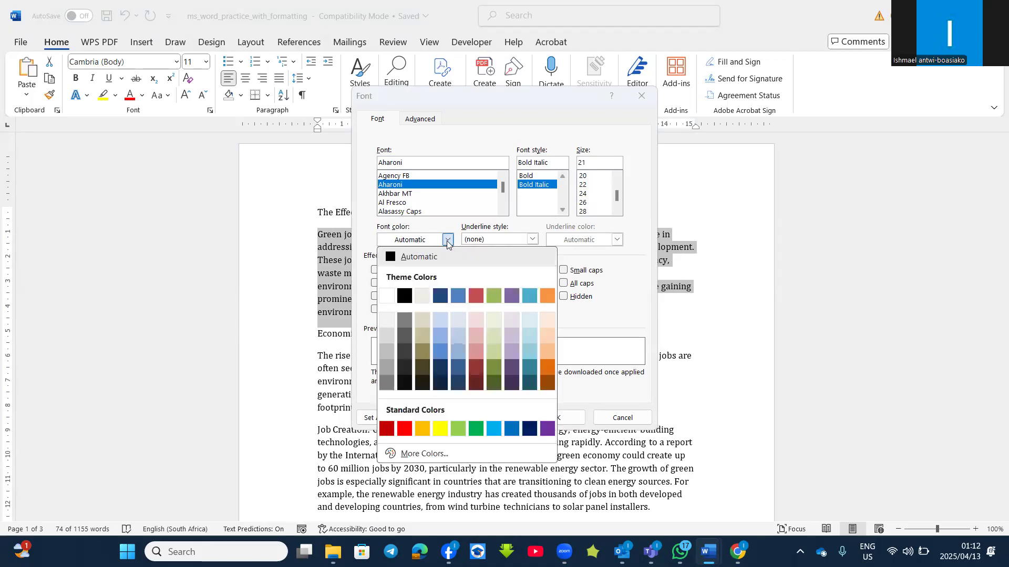
pyautogui.click(456, 351)
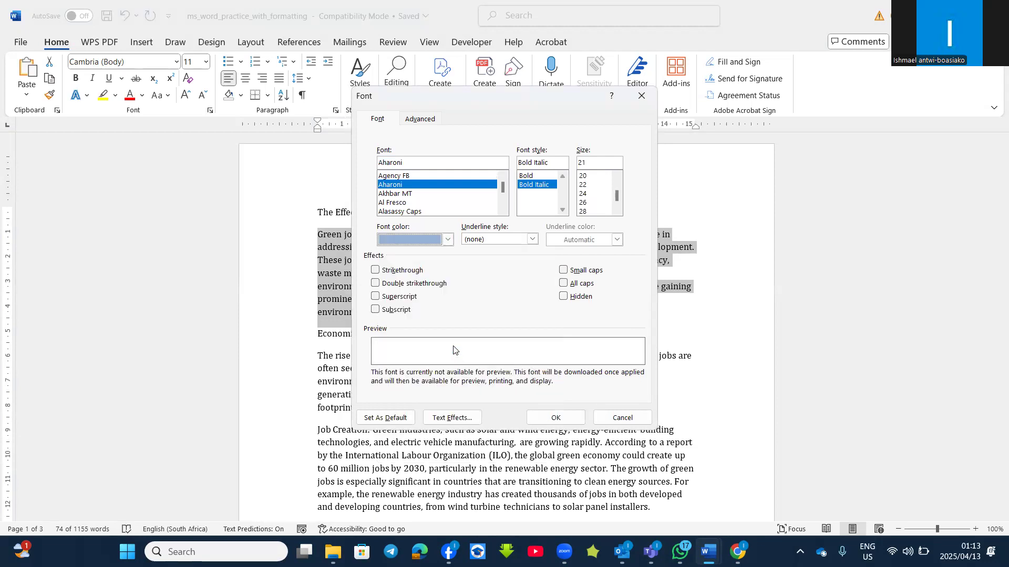
pyautogui.click(531, 240)
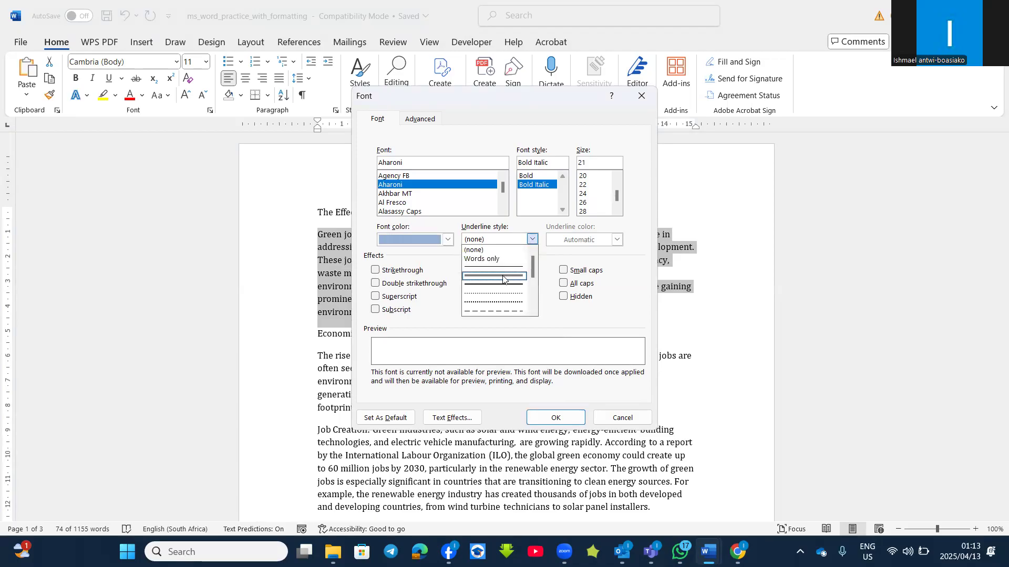
pyautogui.click(493, 312)
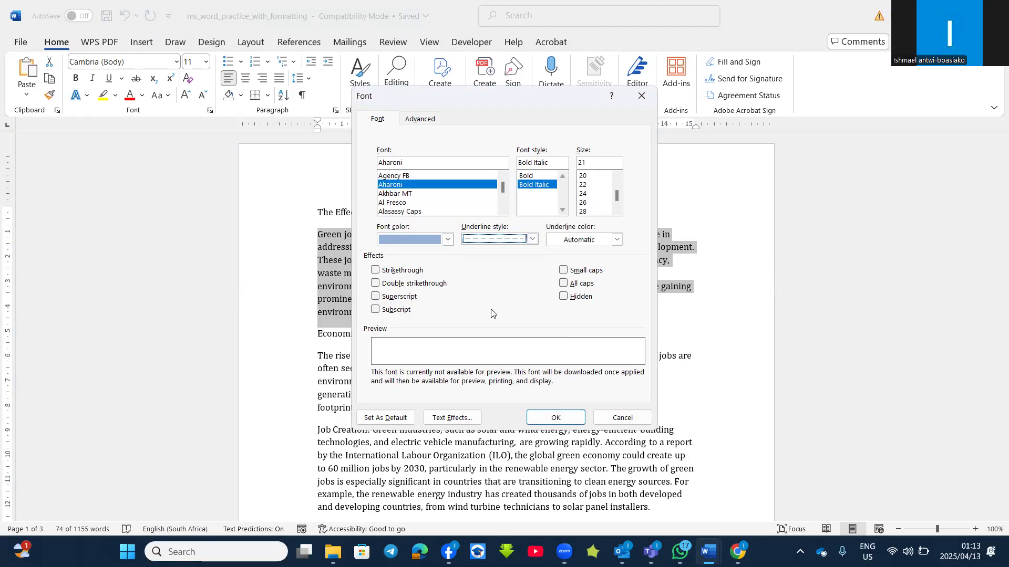
pyautogui.click(616, 241)
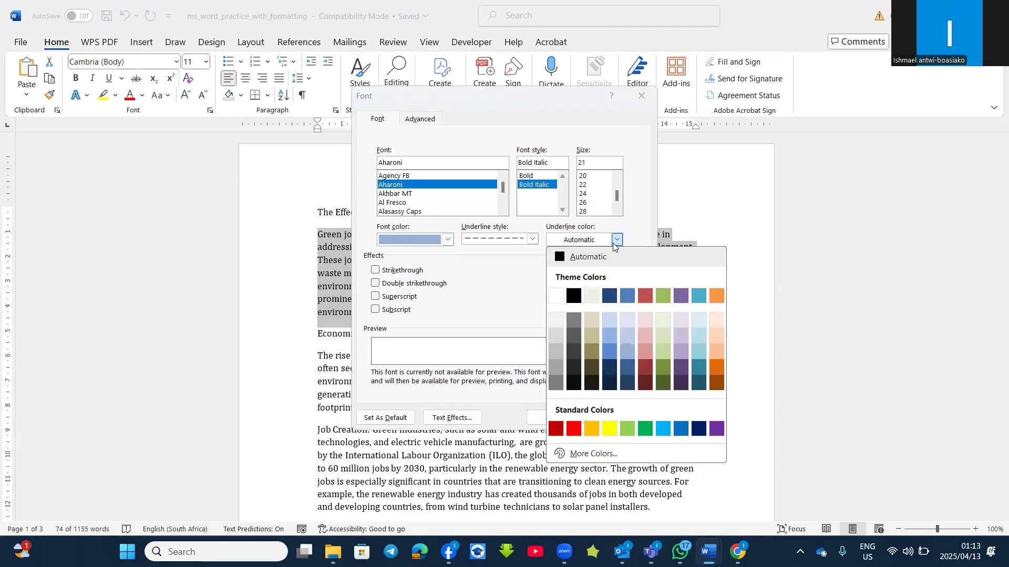
pyautogui.click(717, 354)
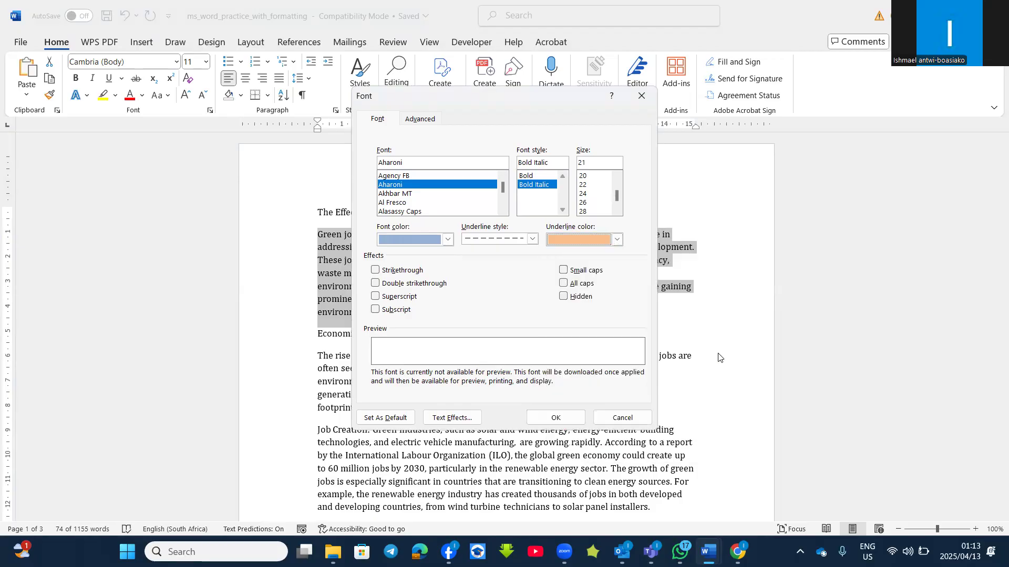
pyautogui.click(550, 415)
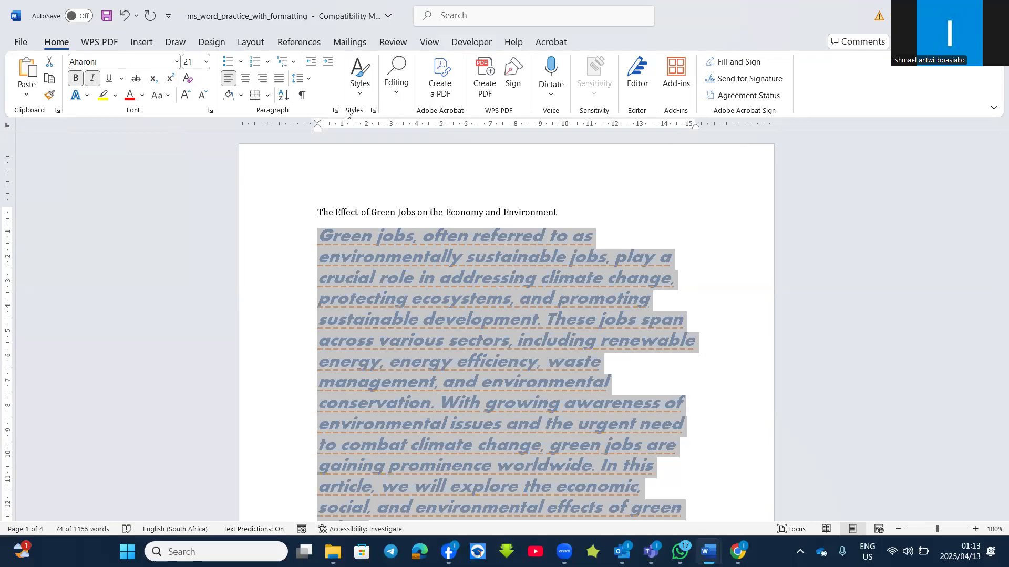
pyautogui.click(210, 111)
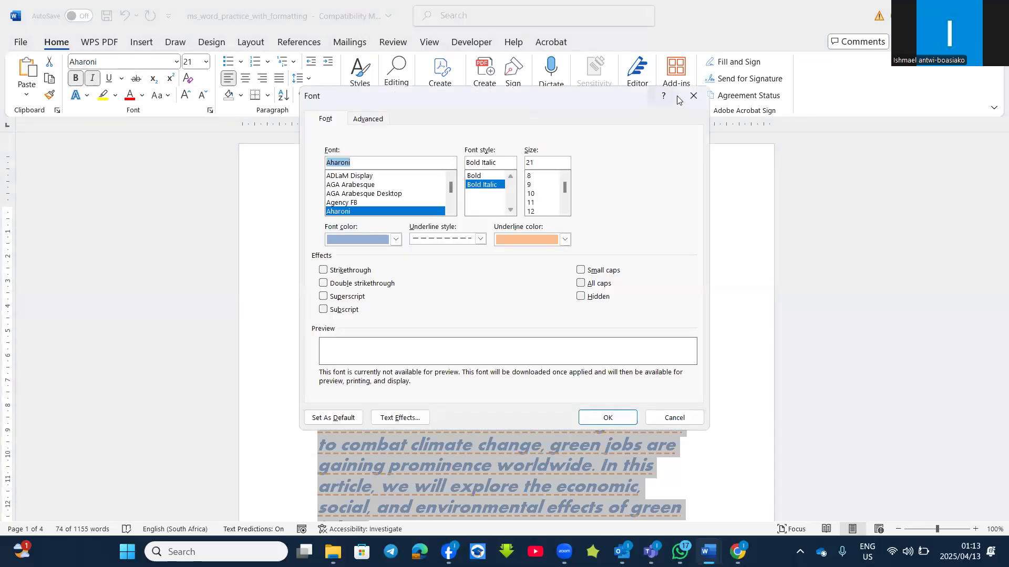
pyautogui.click(693, 96)
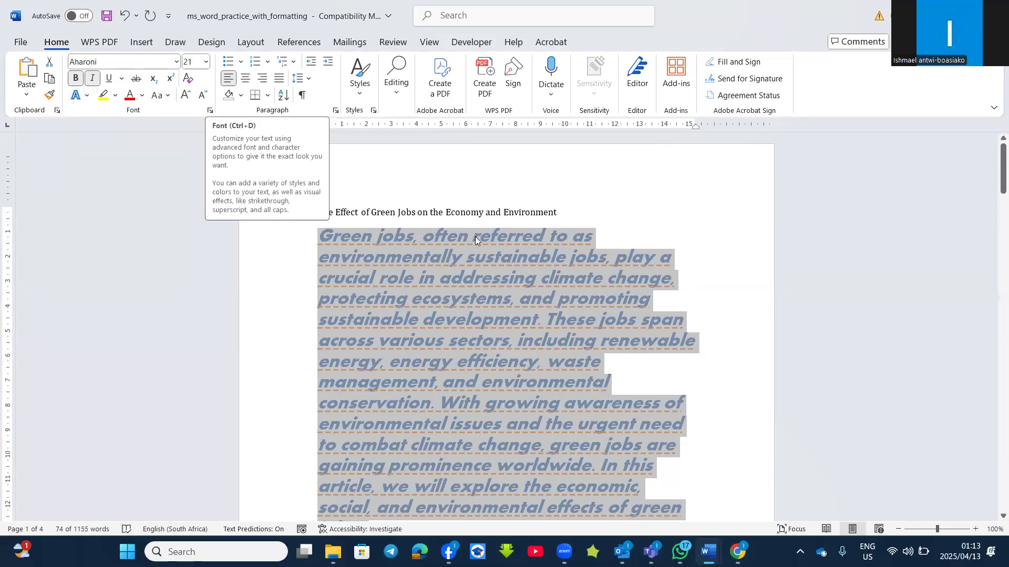
# Apply double strikethrough to the paragraph starting "The rise of green jobs" through the Font dialog
pyautogui.scroll(-3, 488, 289)
pyautogui.scroll(-7, 488, 289)
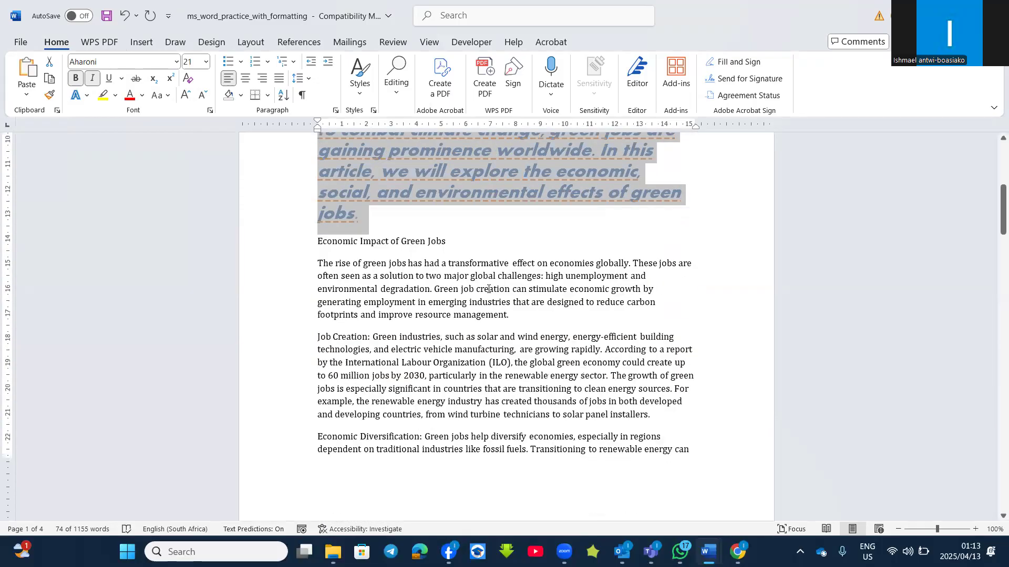
pyautogui.moveTo(318, 264); pyautogui.dragTo(514, 316)
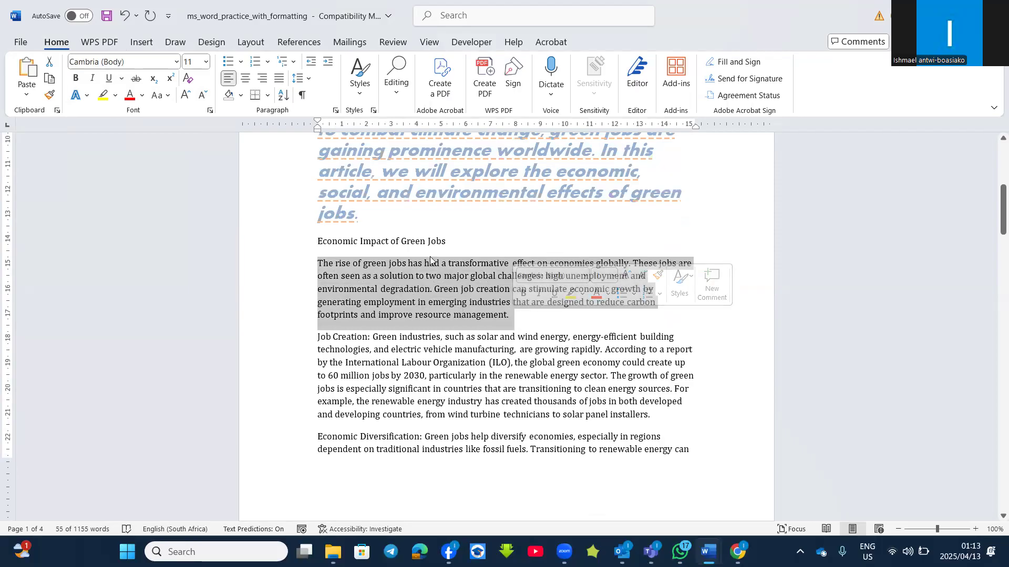
pyautogui.click(210, 111)
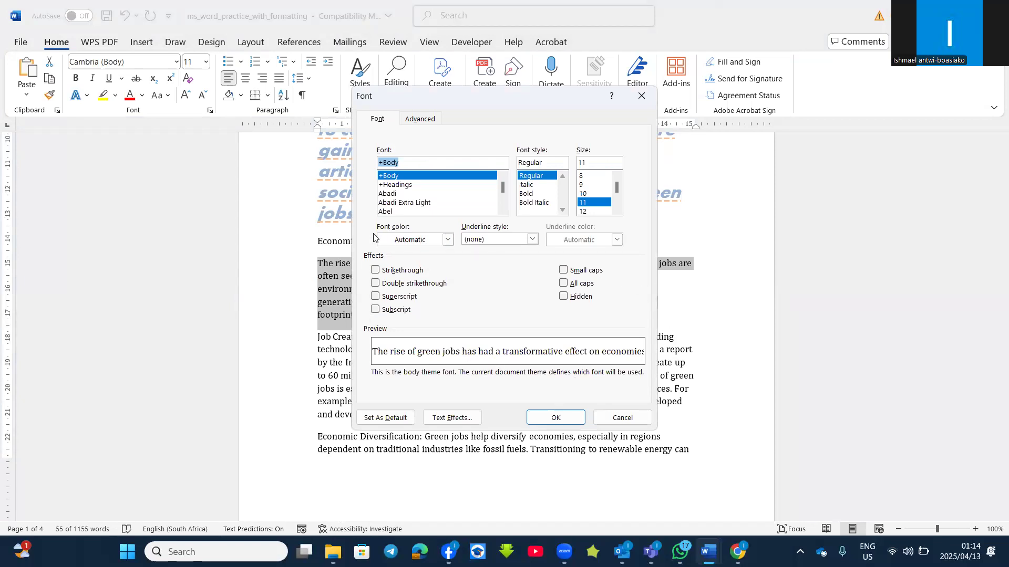
pyautogui.click(375, 271)
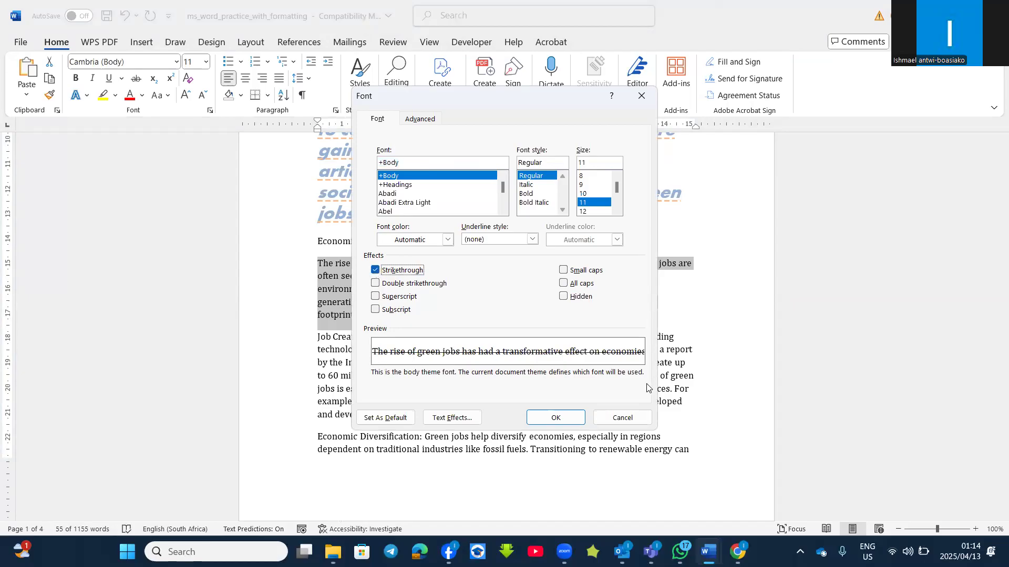
pyautogui.click(375, 283)
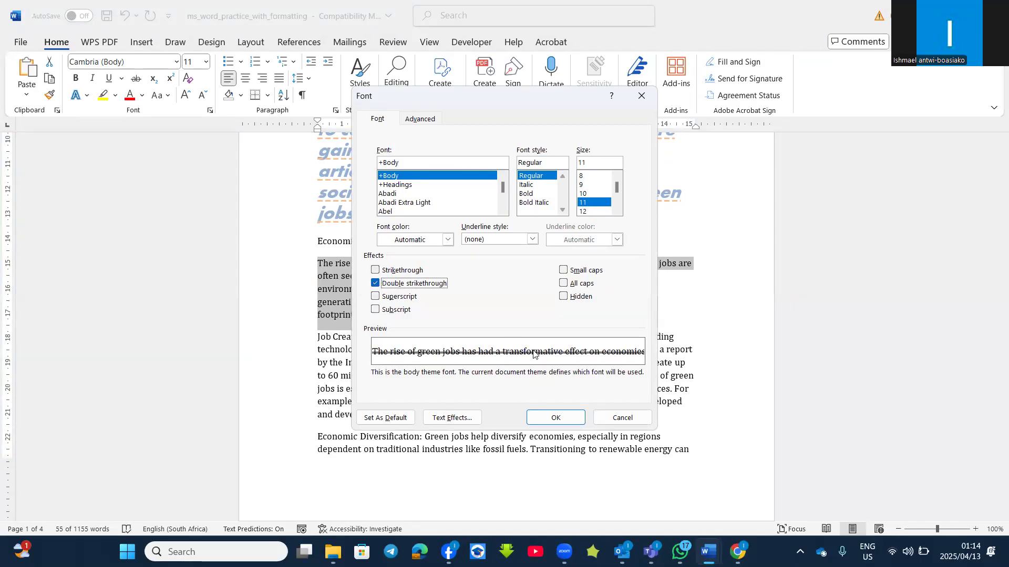
pyautogui.click(555, 418)
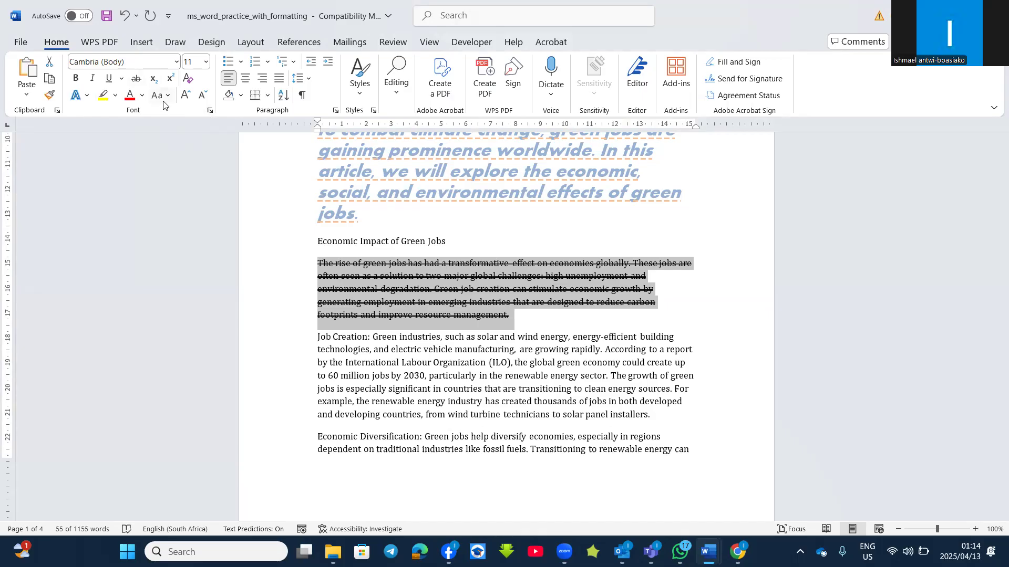
# Toggle strikethrough off and on for the selected paragraph, leaving it with a single strikethrough
pyautogui.click(139, 82)
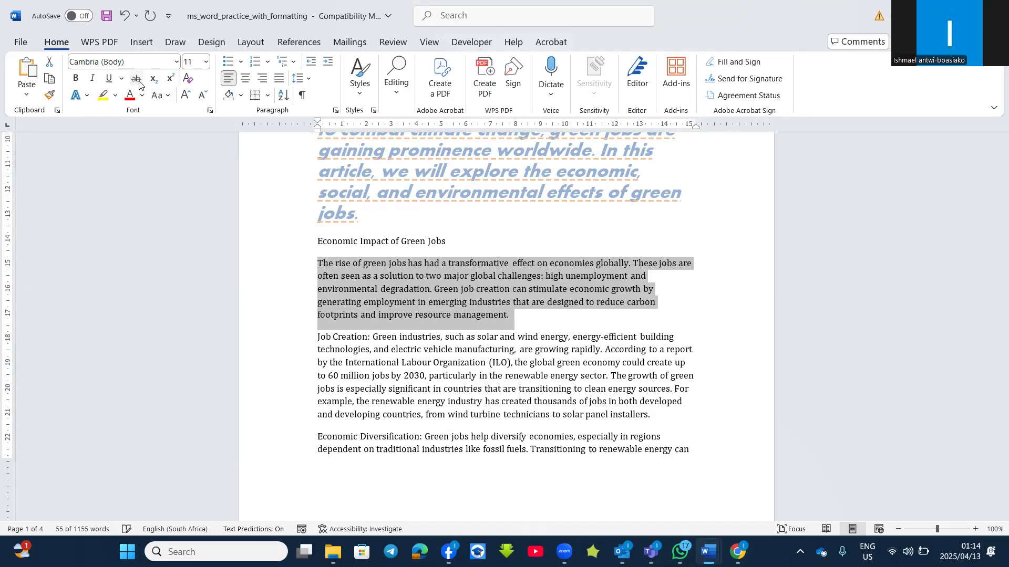
pyautogui.click(139, 82)
pyautogui.click(139, 82)
pyautogui.click(136, 78)
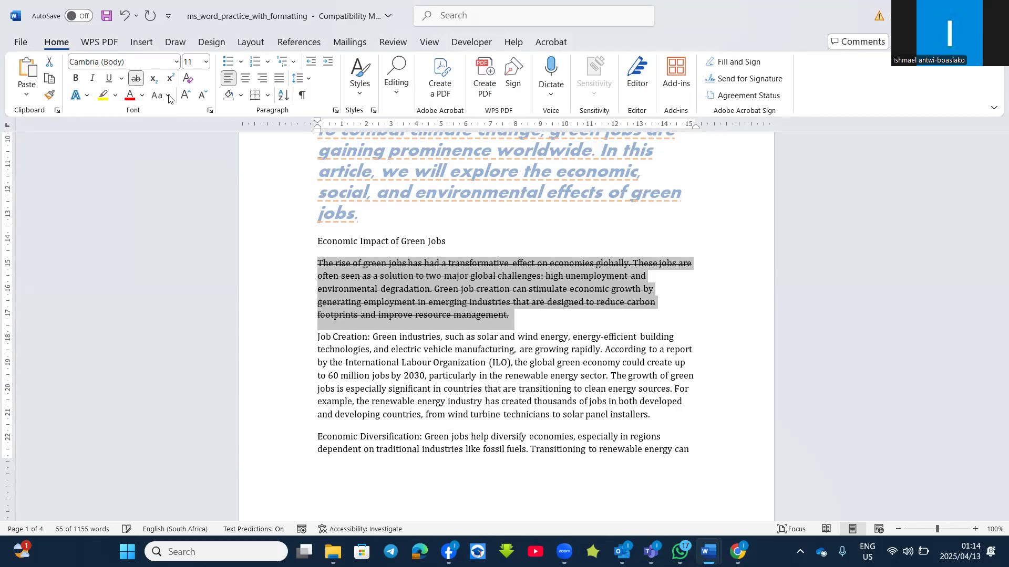
# Add a line reading "H20" below the struck-through paragraph and remove the strikethrough from it
pyautogui.click(520, 322)
pyautogui.press('Return')
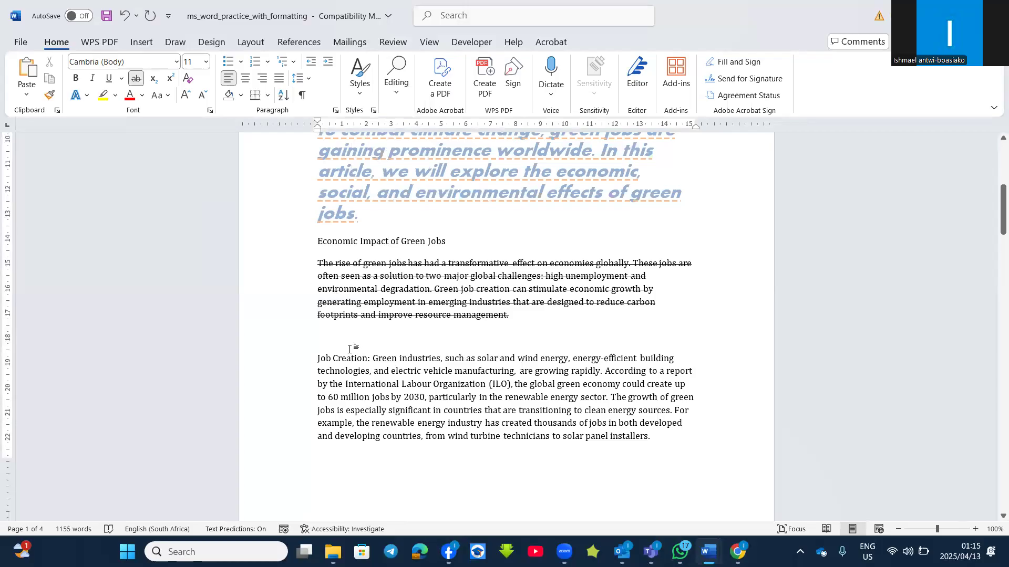
pyautogui.write('H20')
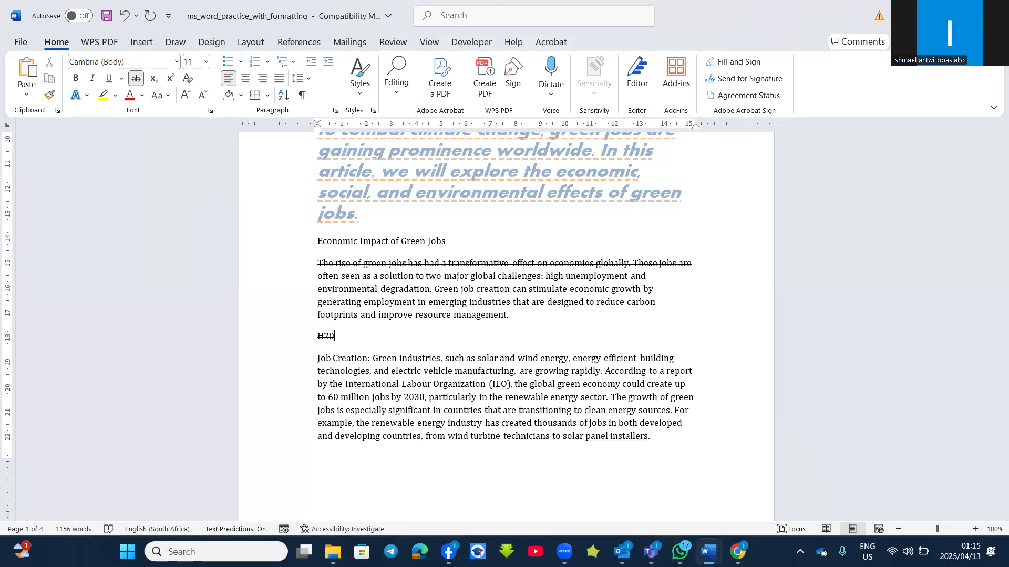
pyautogui.click(308, 333)
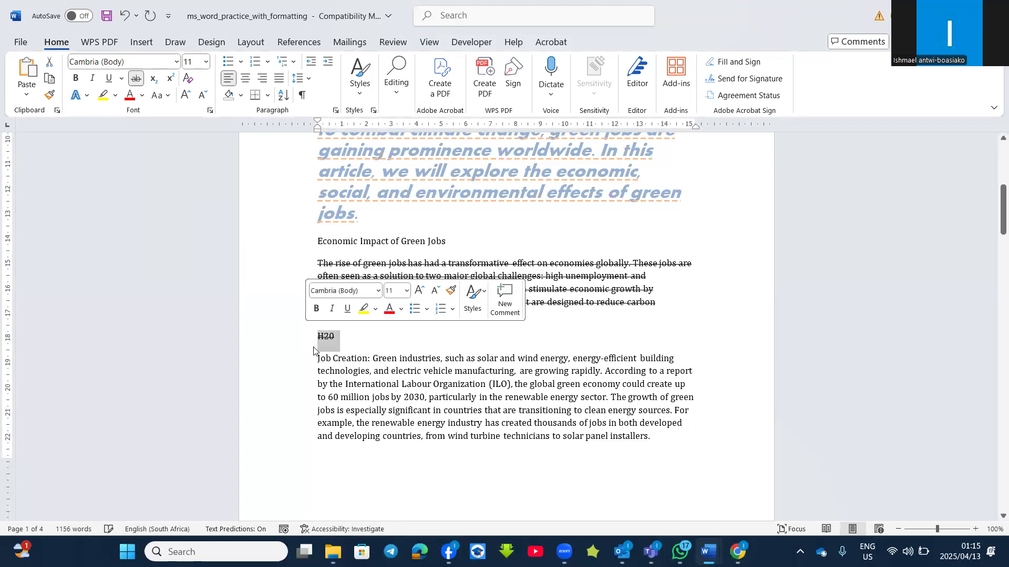
pyautogui.click(137, 81)
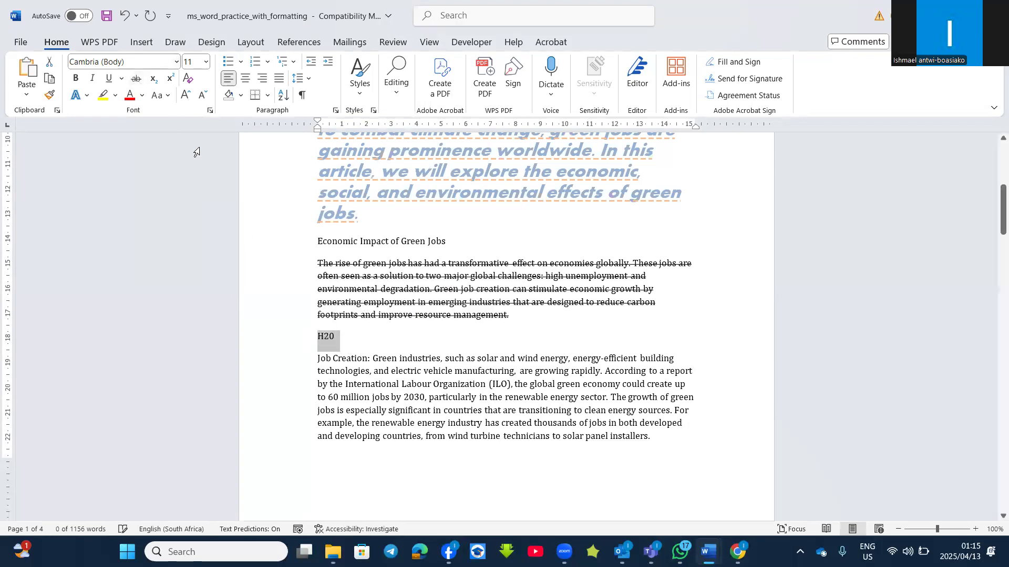
# Enlarge the "H20" line to font size 20
pyautogui.click(181, 98)
pyautogui.click(180, 98)
pyautogui.click(180, 98)
pyautogui.click(180, 98)
pyautogui.click(180, 97)
pyautogui.click(374, 353)
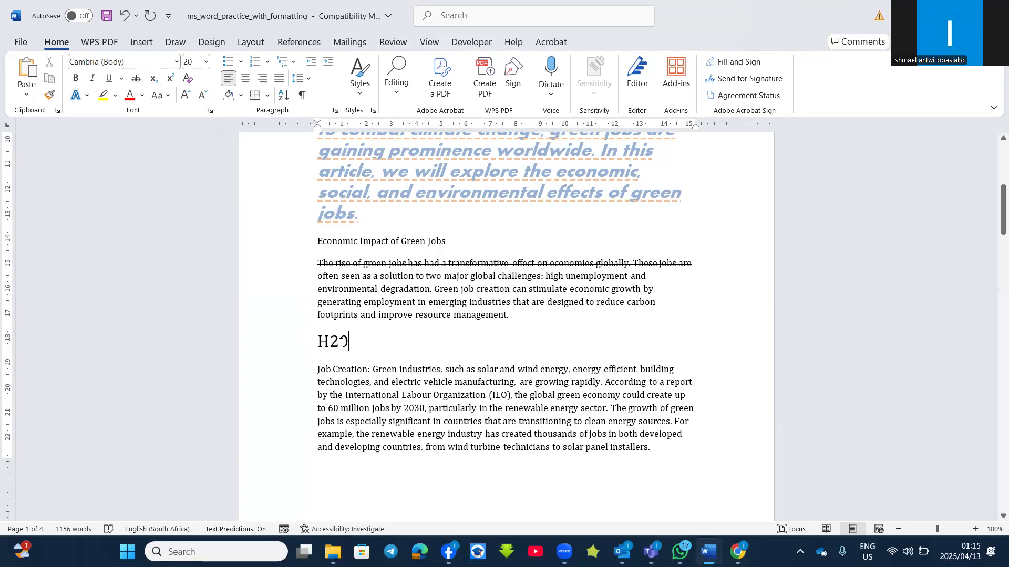
# Format the 2 in "H20" as subscript through the Font dialog
pyautogui.moveTo(335, 342); pyautogui.dragTo(330, 341)
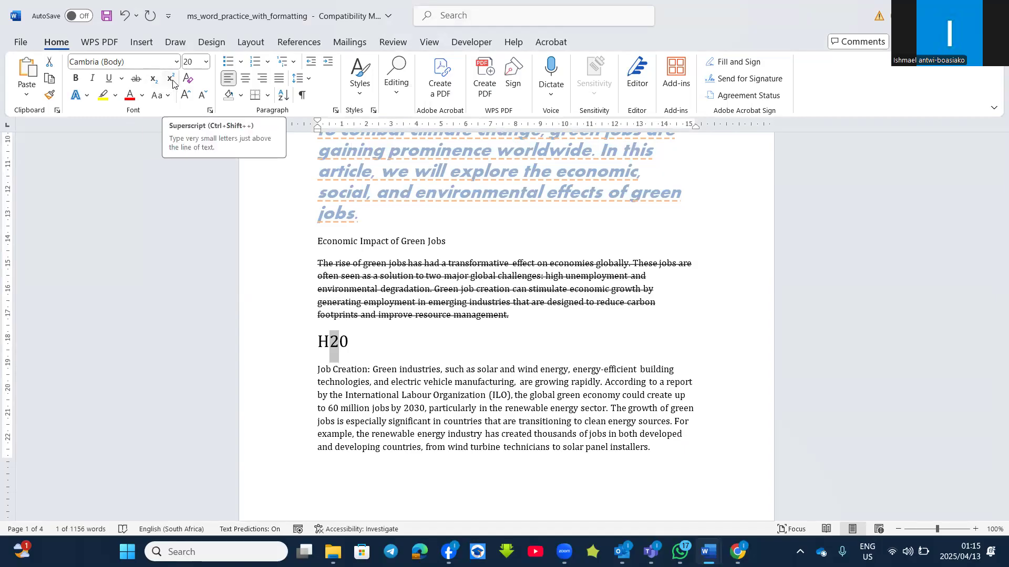
pyautogui.click(154, 82)
pyautogui.click(154, 80)
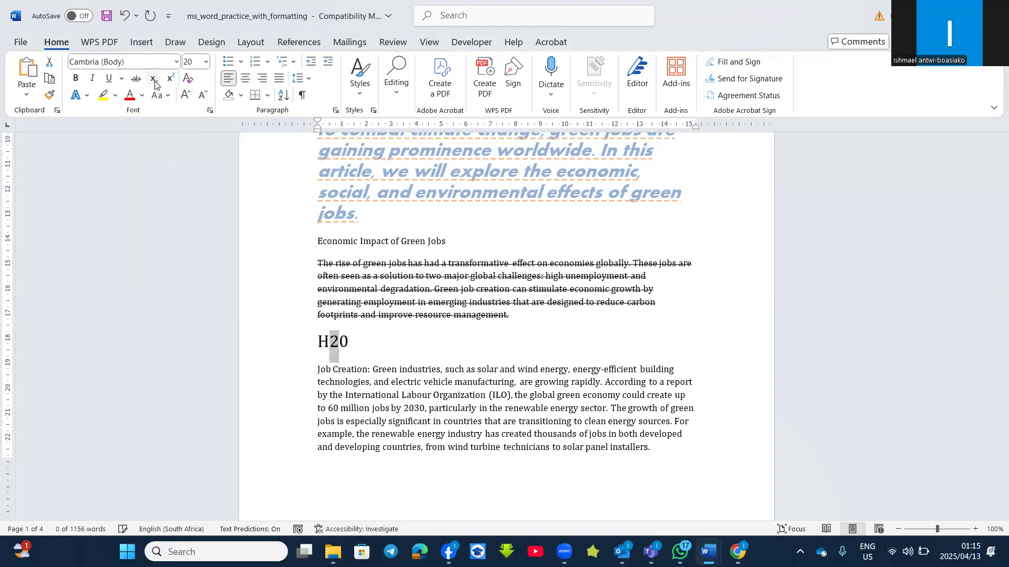
pyautogui.click(209, 111)
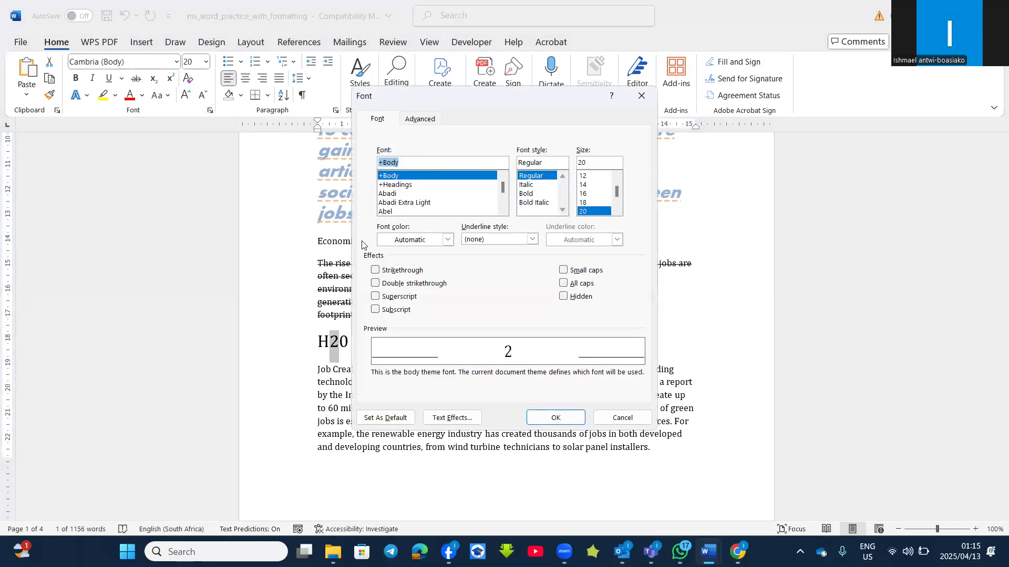
pyautogui.click(375, 309)
pyautogui.click(546, 421)
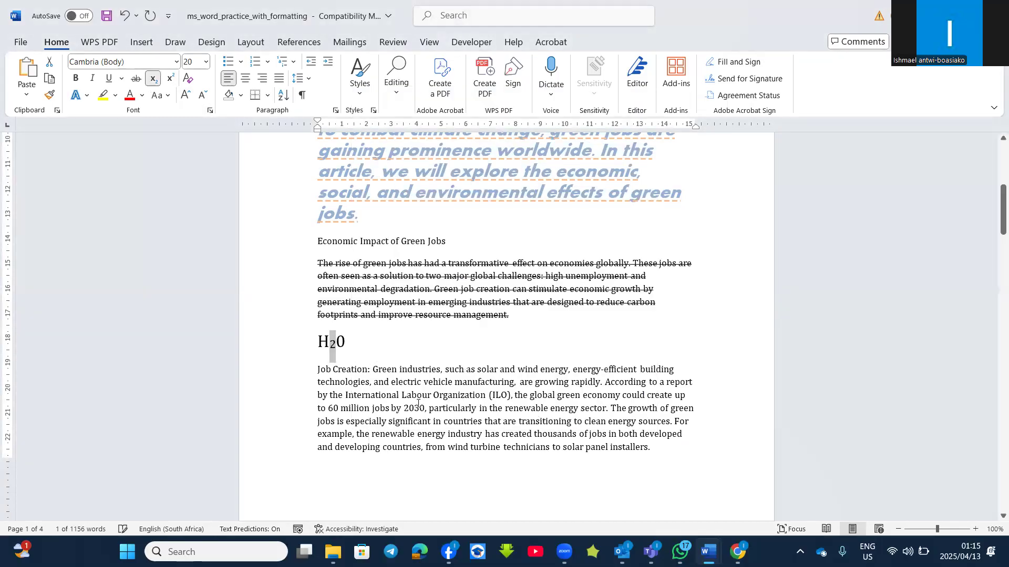
# Add a line reading "1ST" below the H20 line
pyautogui.click(382, 346)
pyautogui.press('Return')
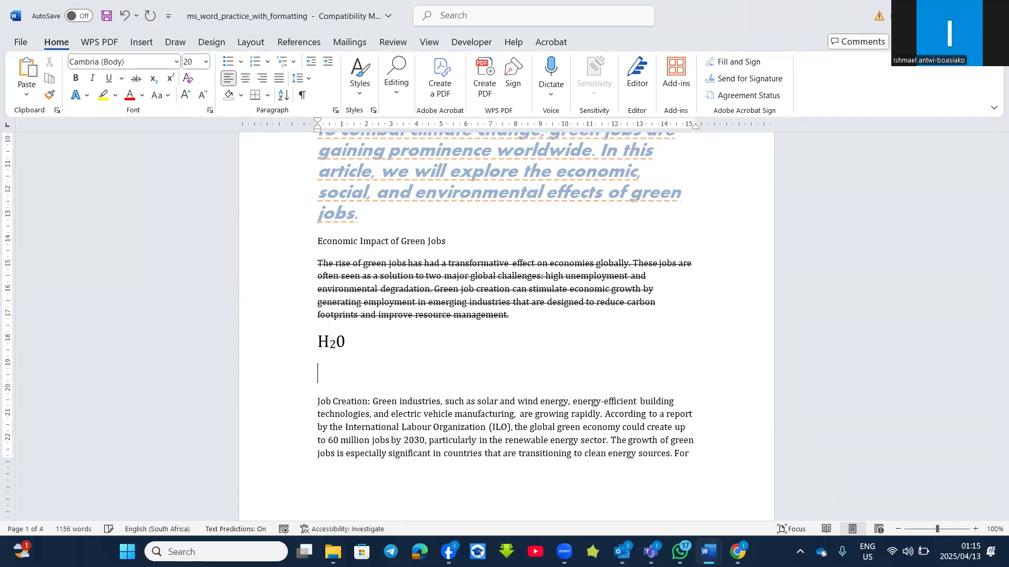
pyautogui.write('H')
pyautogui.press('BackSpace')
pyautogui.write('1ST')
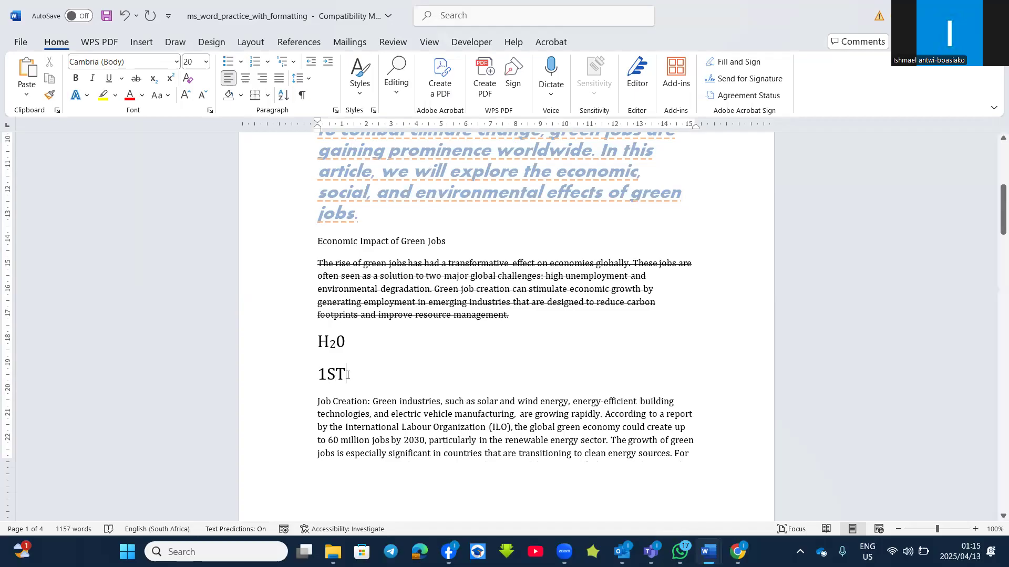
# Format the letters "ST" in "1ST" as superscript and check the Superscript effect in the Font dialog
pyautogui.moveTo(341, 371); pyautogui.dragTo(330, 371)
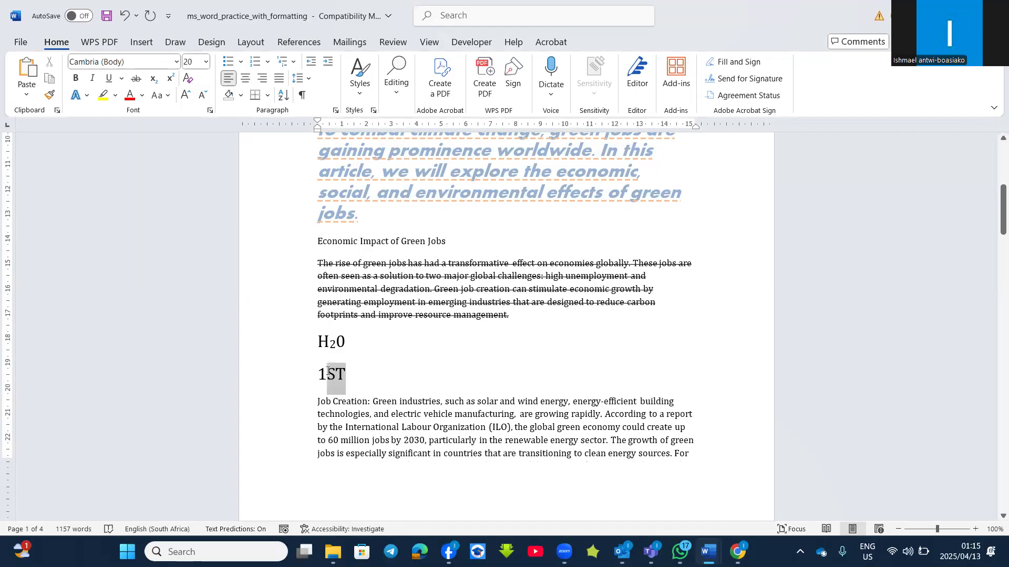
pyautogui.click(170, 78)
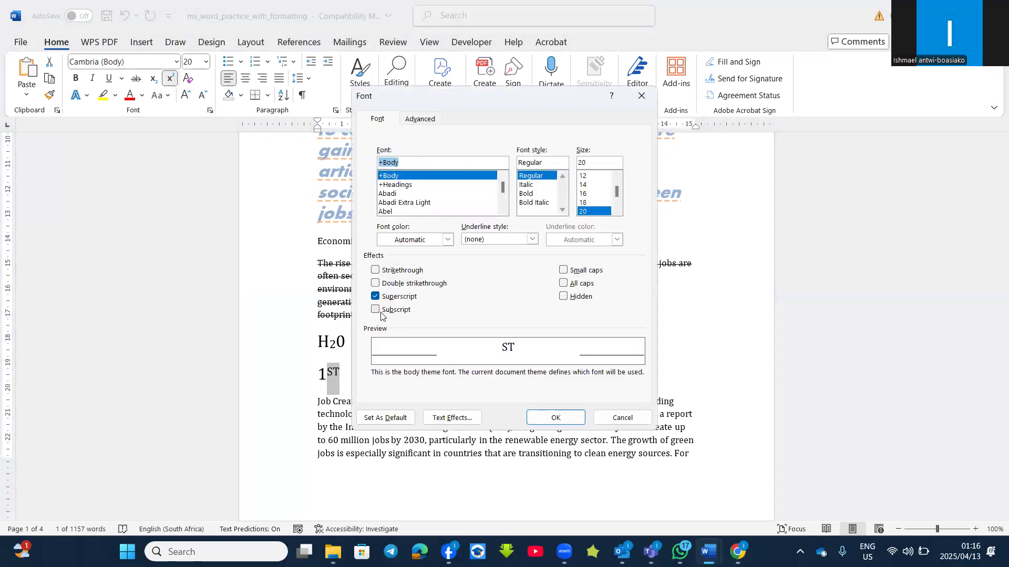
pyautogui.click(375, 297)
pyautogui.click(375, 297)
pyautogui.click(555, 417)
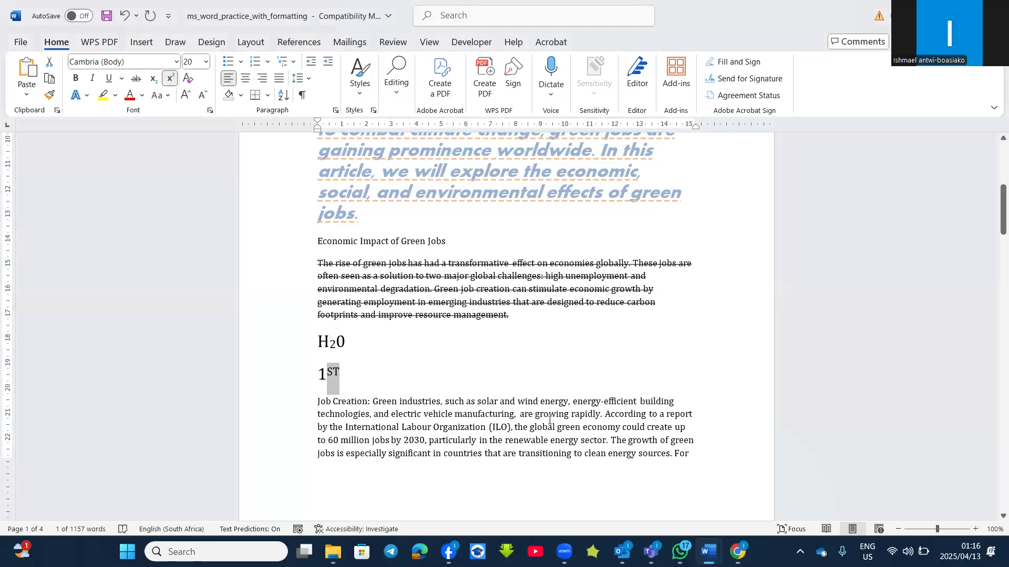
# Add two lines below the 1ST line, each reading "CAT"
pyautogui.click(361, 384)
pyautogui.press('Return')
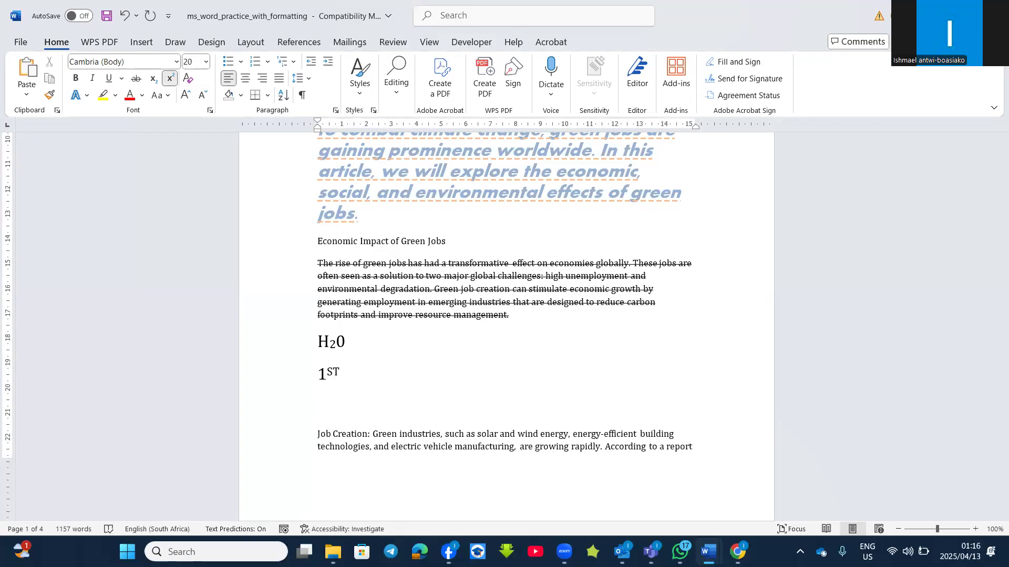
pyautogui.write('CAT')
pyautogui.press('Return')
pyautogui.write('CAT')
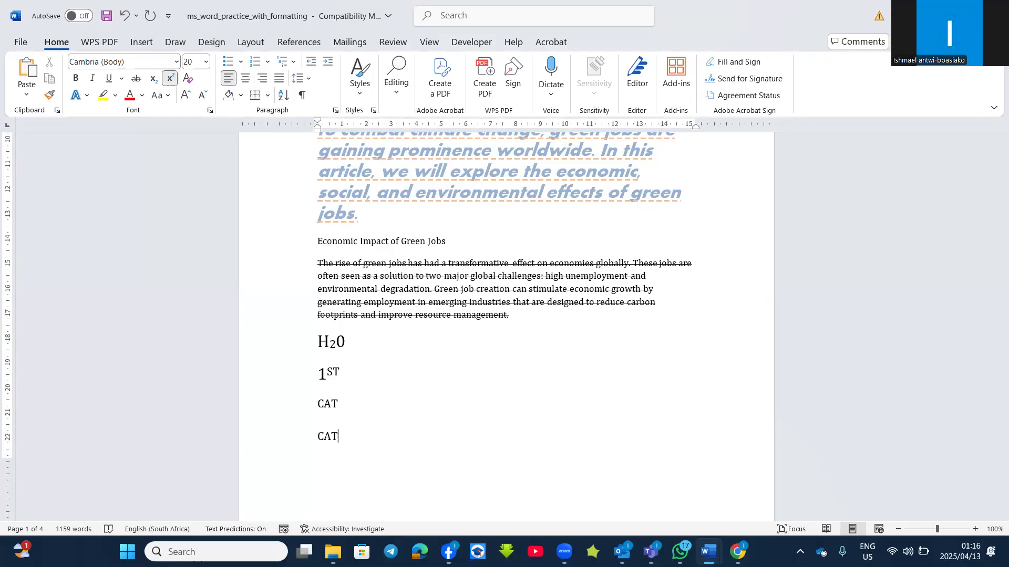
# Apply the Small caps effect to the first "CAT" line through the Font dialog
pyautogui.doubleClick(335, 404)
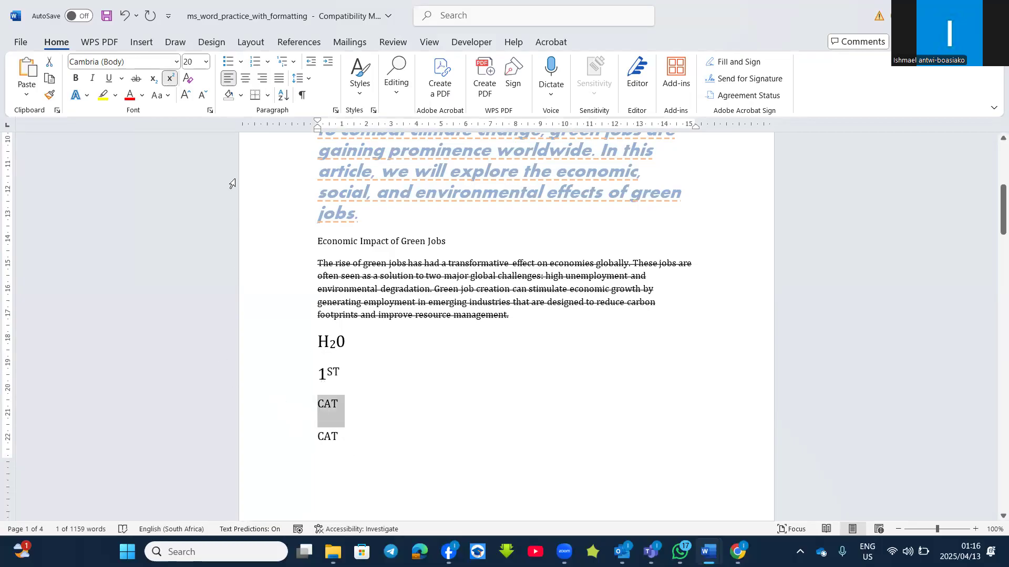
pyautogui.click(208, 110)
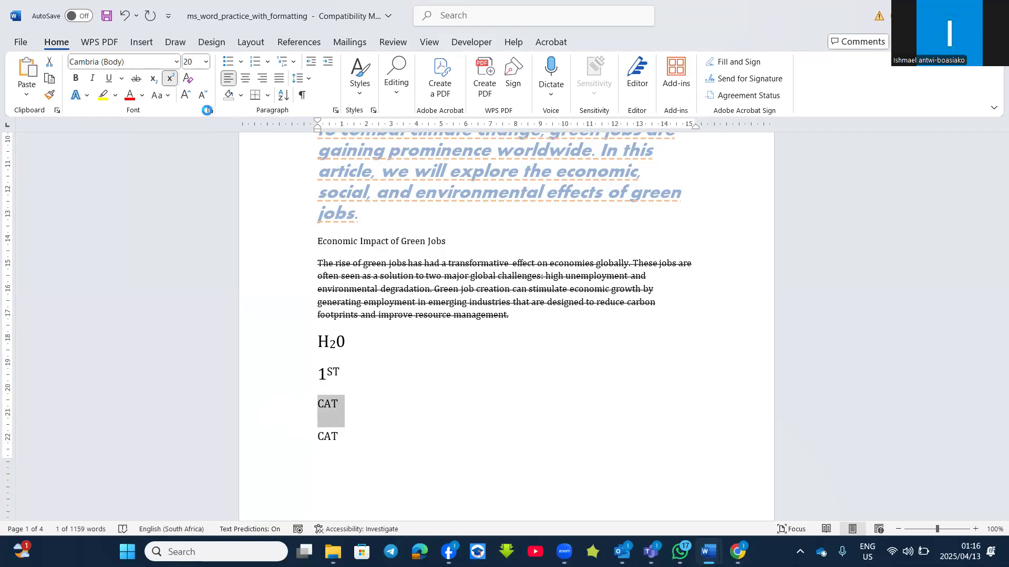
pyautogui.click(565, 273)
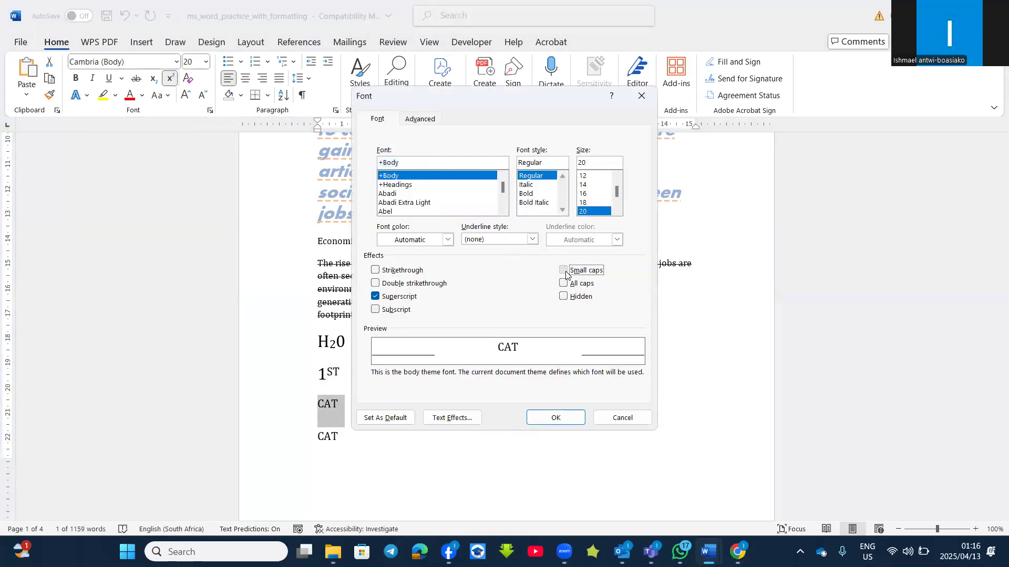
pyautogui.click(568, 418)
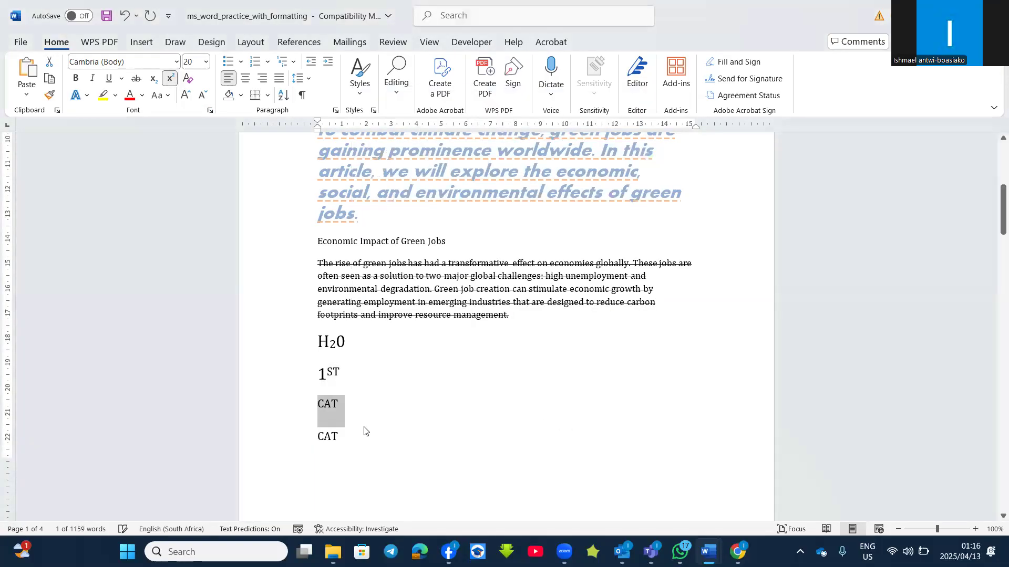
# Apply the All caps effect to the second "CAT" line through the Font dialog
pyautogui.moveTo(343, 436); pyautogui.dragTo(315, 439)
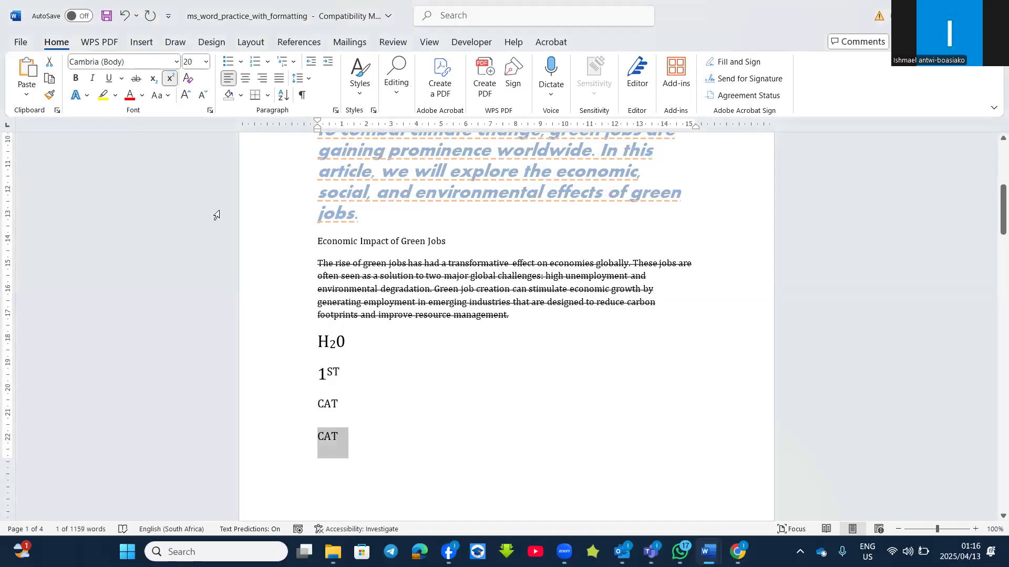
pyautogui.click(210, 111)
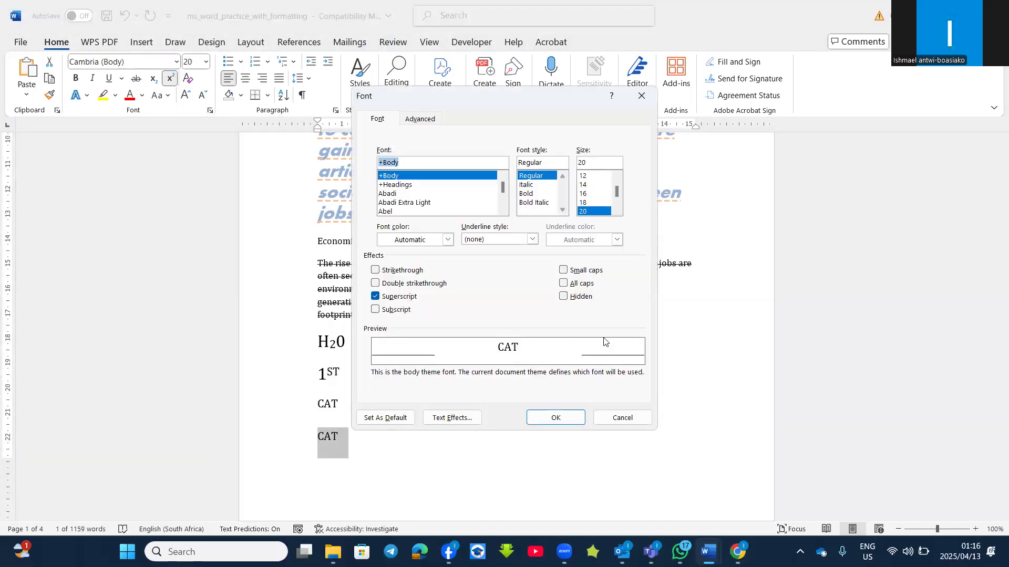
pyautogui.click(567, 285)
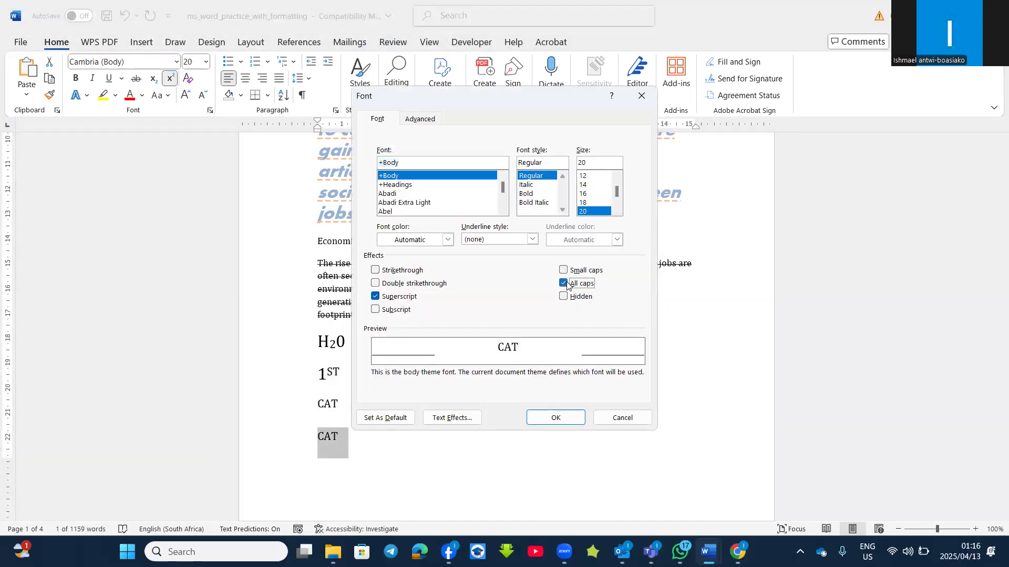
pyautogui.click(571, 415)
pyautogui.click(336, 432)
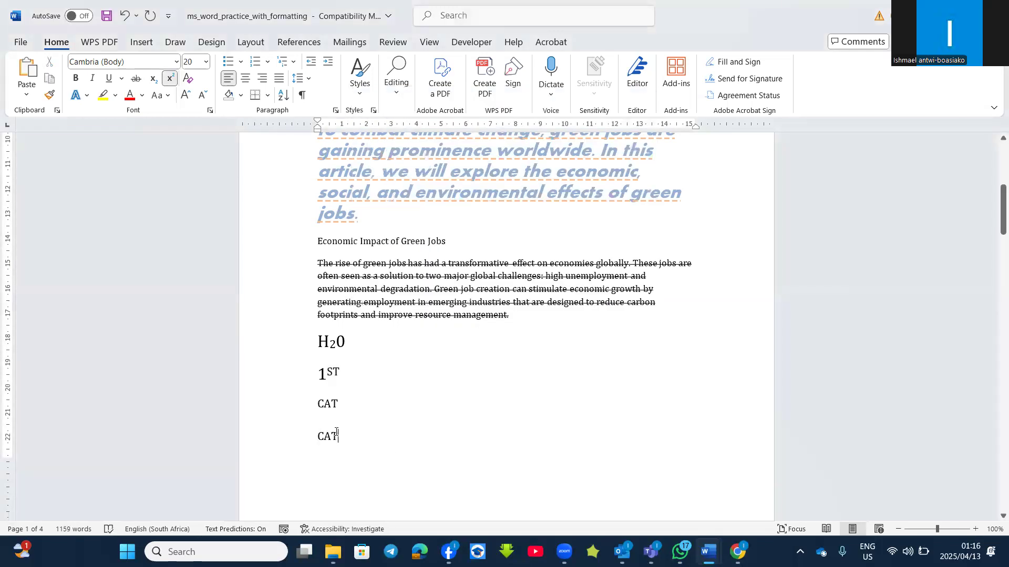
# Insert a line reading "cat" in lowercase directly below the small-caps "CAT" line
pyautogui.click(357, 405)
pyautogui.press('Return')
pyautogui.write('cat')
pyautogui.press('BackSpace')
pyautogui.press('BackSpace')
pyautogui.press('BackSpace')
pyautogui.write('cat')
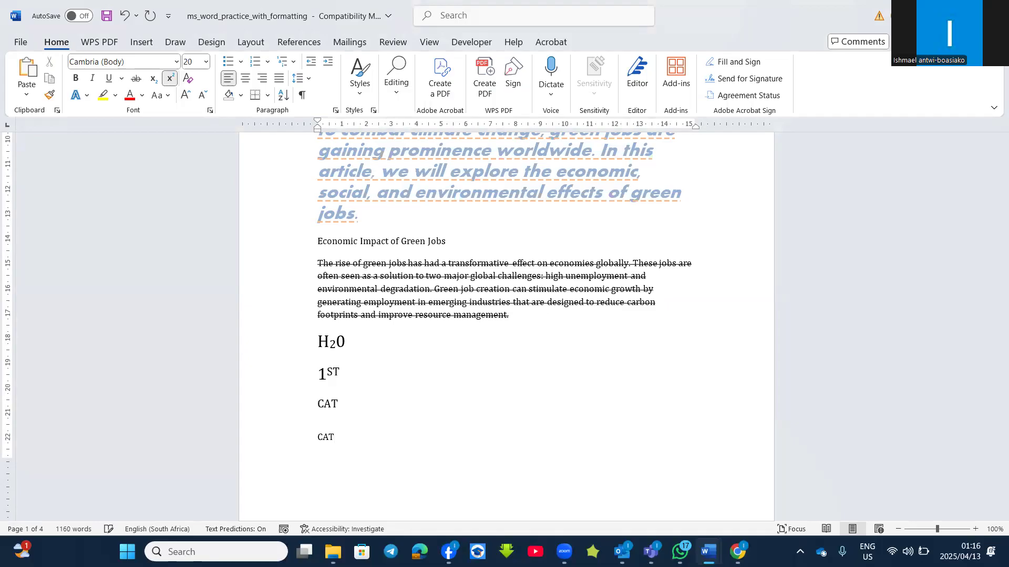
pyautogui.scroll(-3, 506, 325)
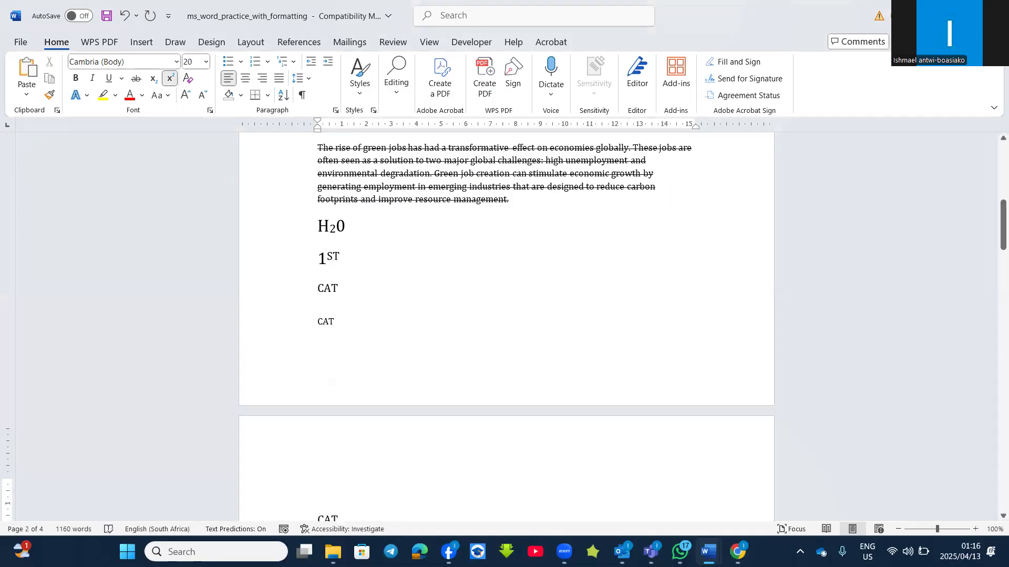
pyautogui.scroll(-4, 429, 383)
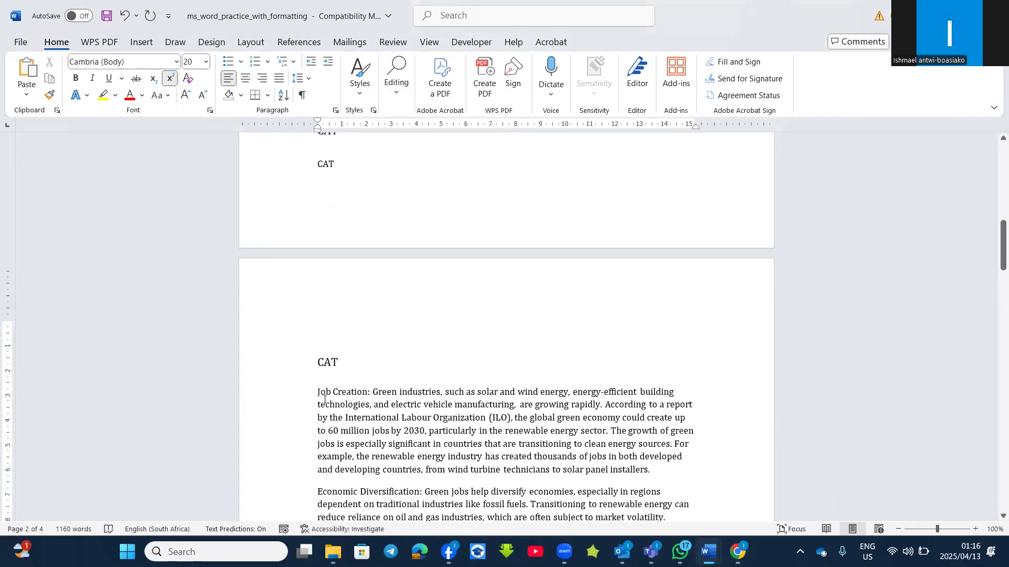
# Apply the Small caps effect to the "Job Creation" paragraph through the Font dialog
pyautogui.moveTo(319, 393); pyautogui.dragTo(655, 469)
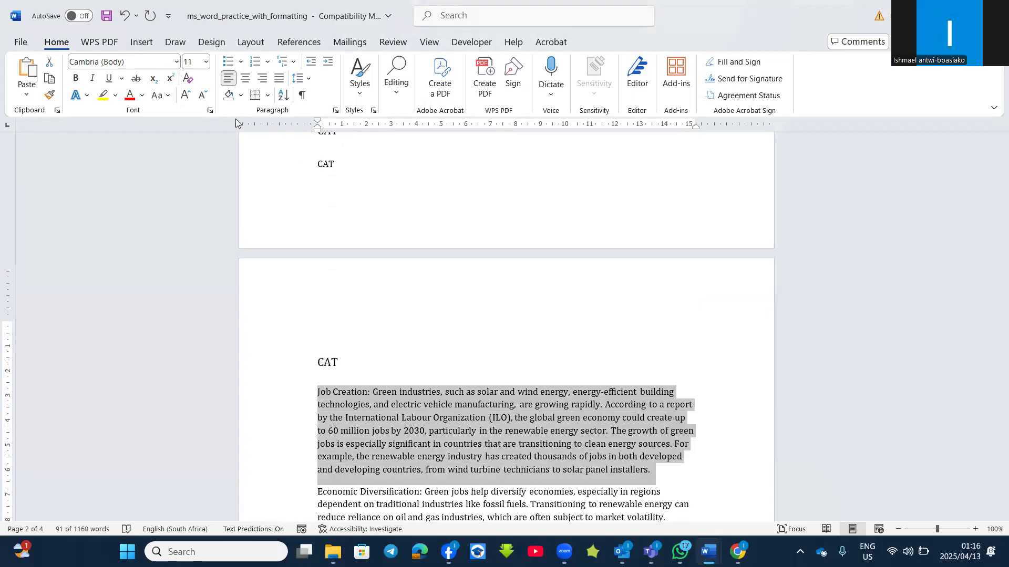
pyautogui.click(210, 112)
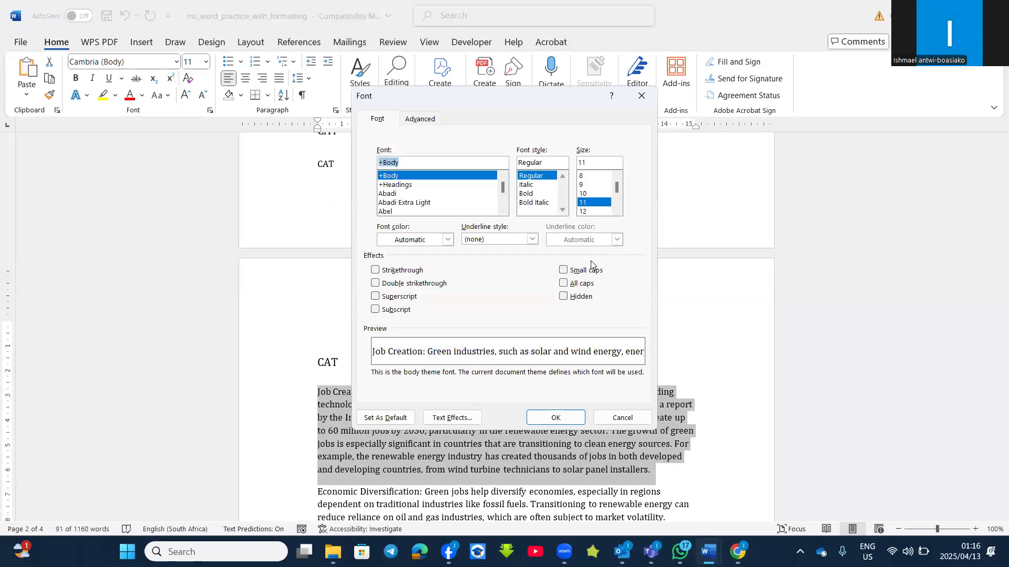
pyautogui.click(563, 271)
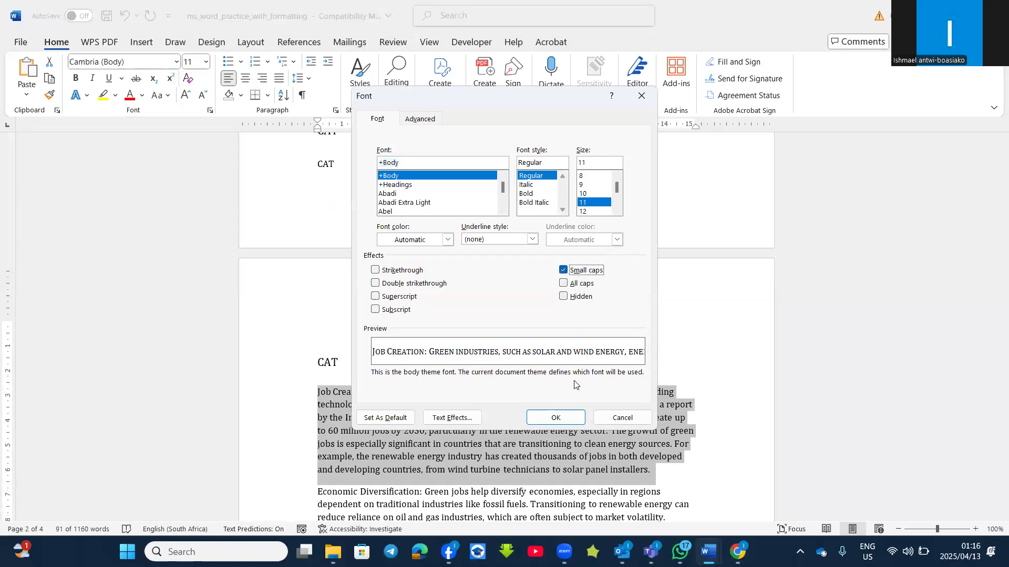
pyautogui.click(557, 419)
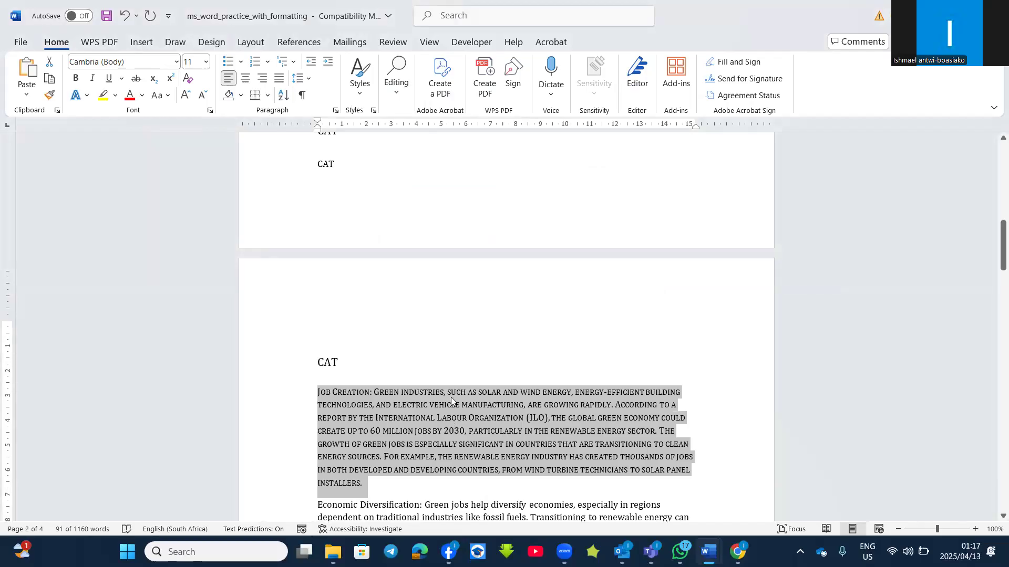
# Apply the All caps effect to the "Economic Diversification" paragraph through the Font dialog and deselect the text
pyautogui.scroll(-5, 451, 397)
pyautogui.moveTo(315, 318); pyautogui.dragTo(368, 398)
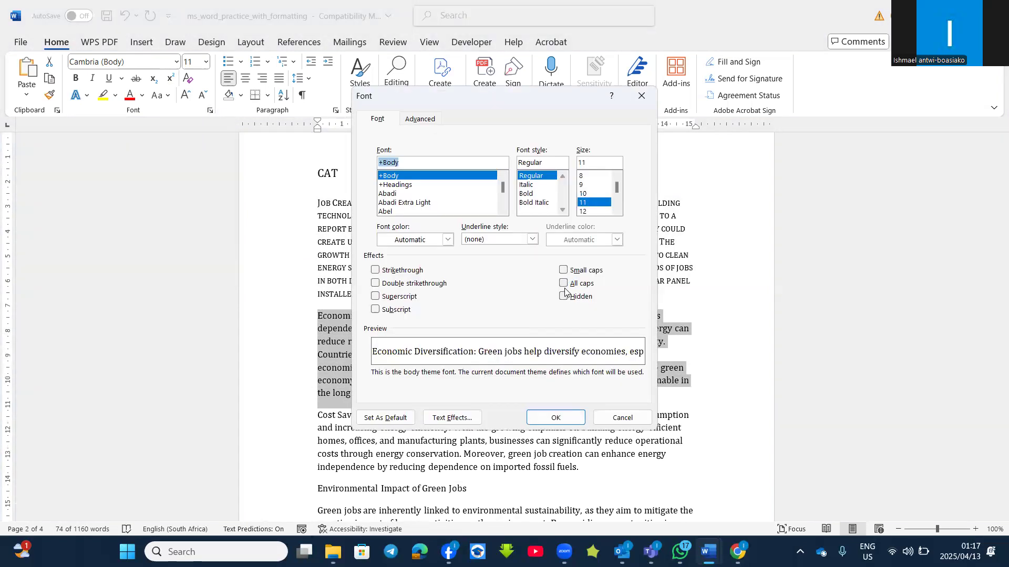
pyautogui.click(566, 284)
pyautogui.click(557, 417)
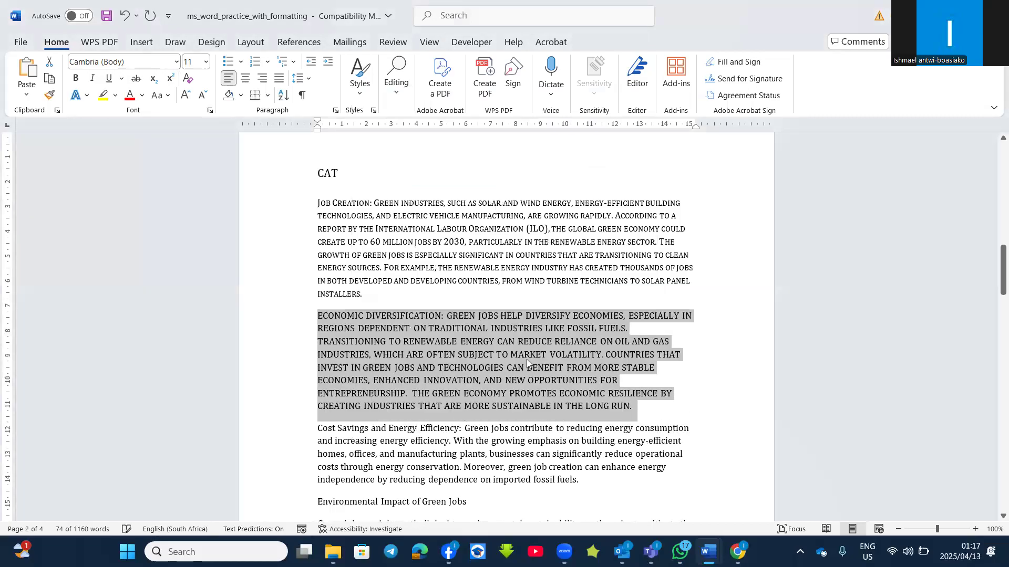
pyautogui.click(675, 361)
pyautogui.click(380, 244)
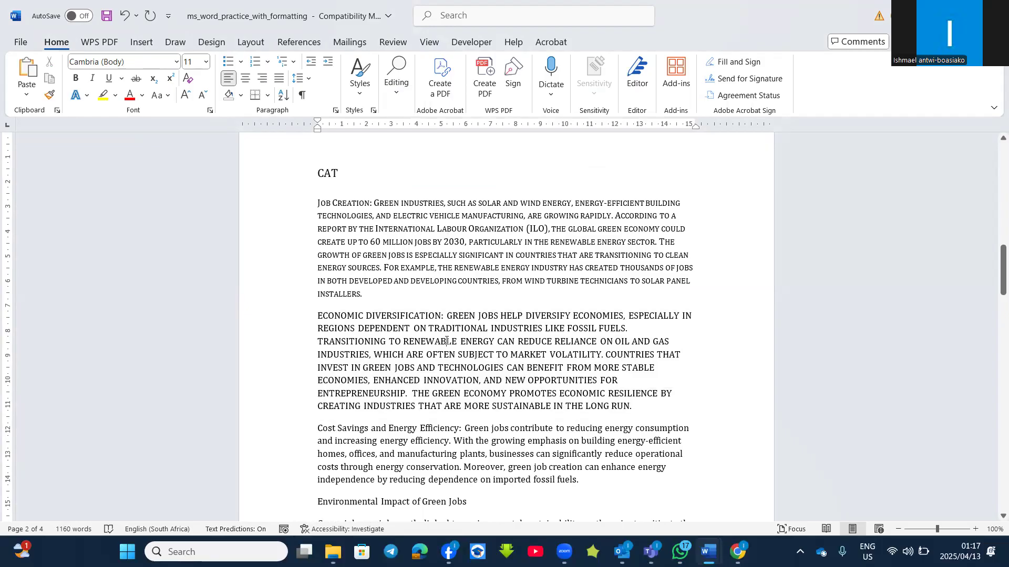
# Review the font effects set on the "Economic Diversification" paragraph in the Font dialog
pyautogui.moveTo(312, 317); pyautogui.dragTo(631, 403)
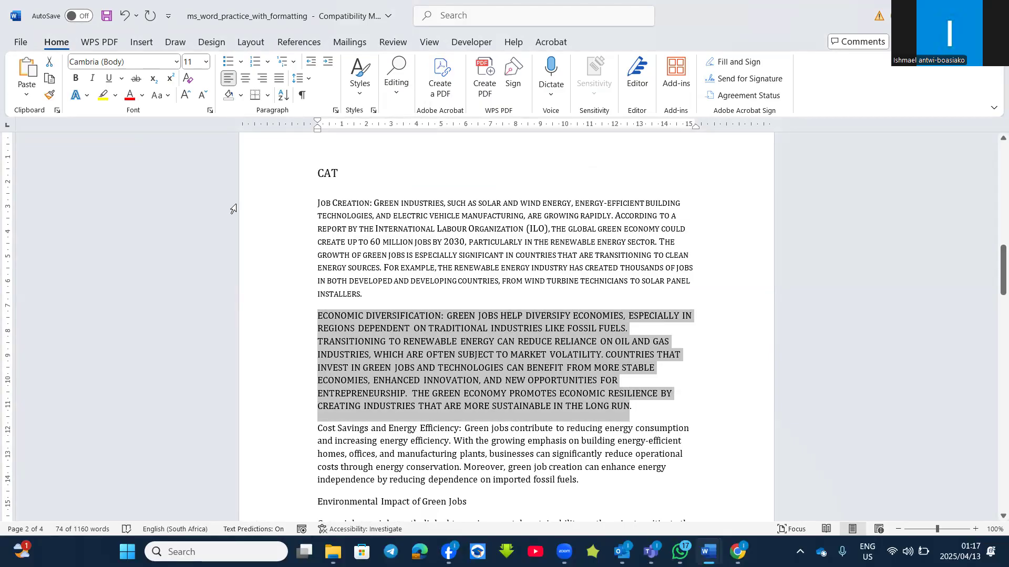
pyautogui.click(211, 110)
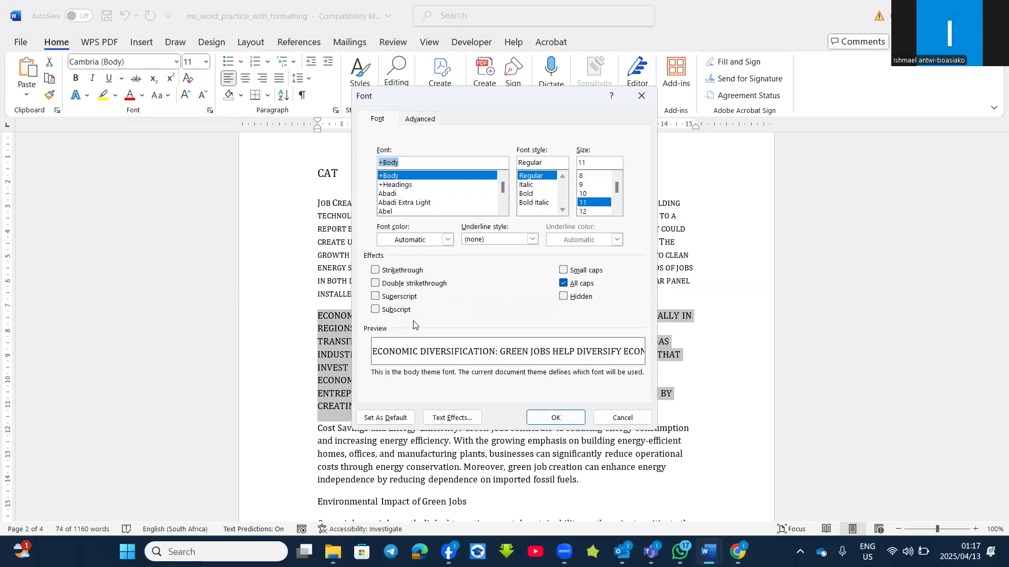
pyautogui.click(537, 413)
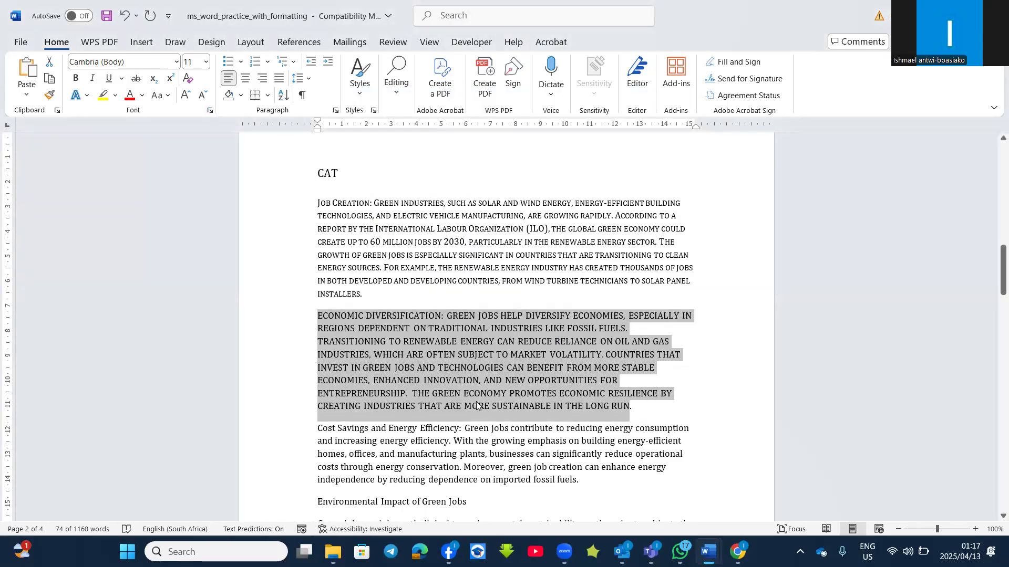
# Apply the Hidden effect to the "Cost Savings and Energy Efficiency" paragraph, and check it by showing the formatting marks briefly
pyautogui.scroll(-3, 476, 402)
pyautogui.moveTo(594, 387); pyautogui.dragTo(326, 339)
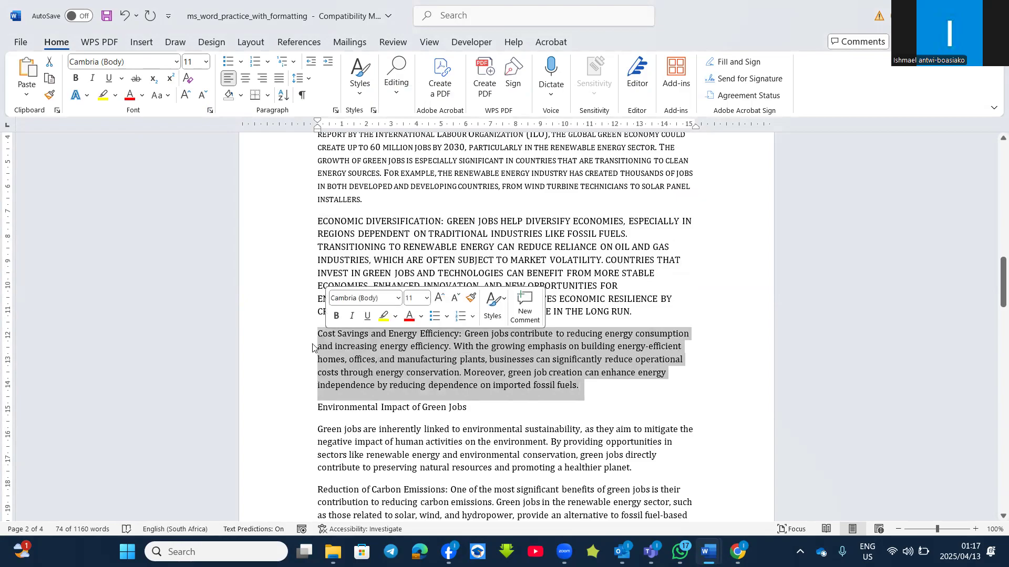
pyautogui.click(210, 111)
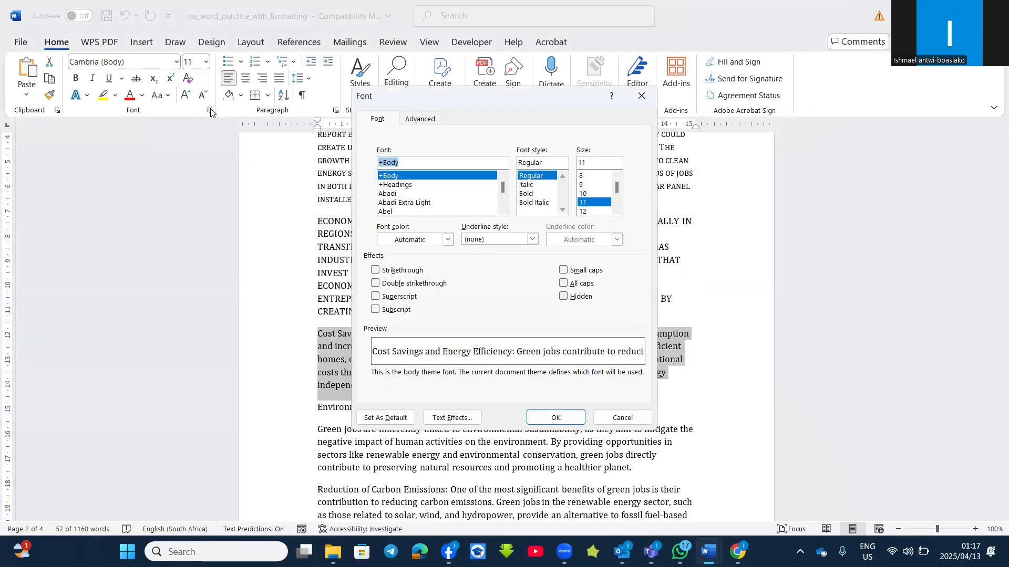
pyautogui.click(564, 297)
pyautogui.click(573, 418)
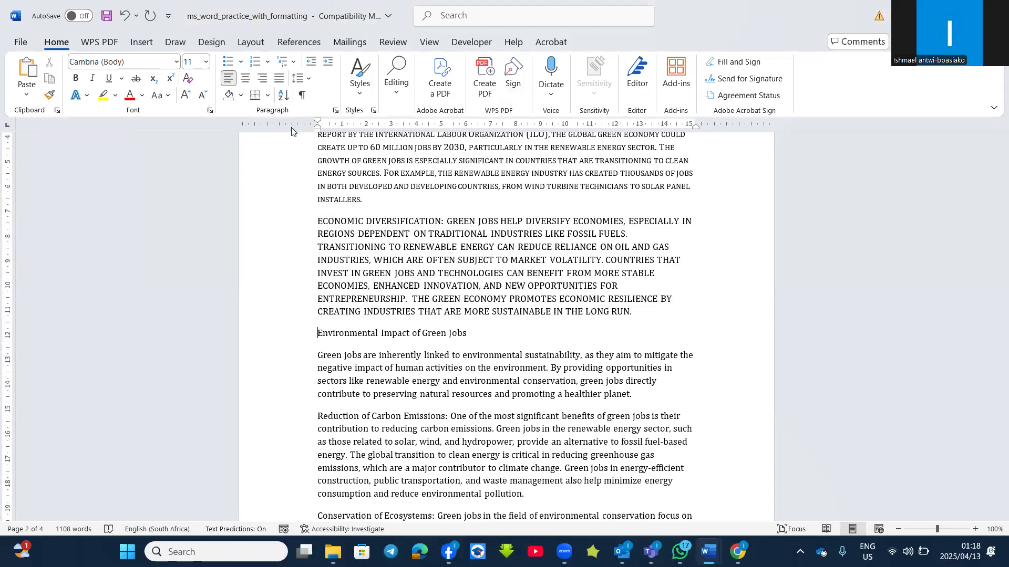
pyautogui.click(302, 97)
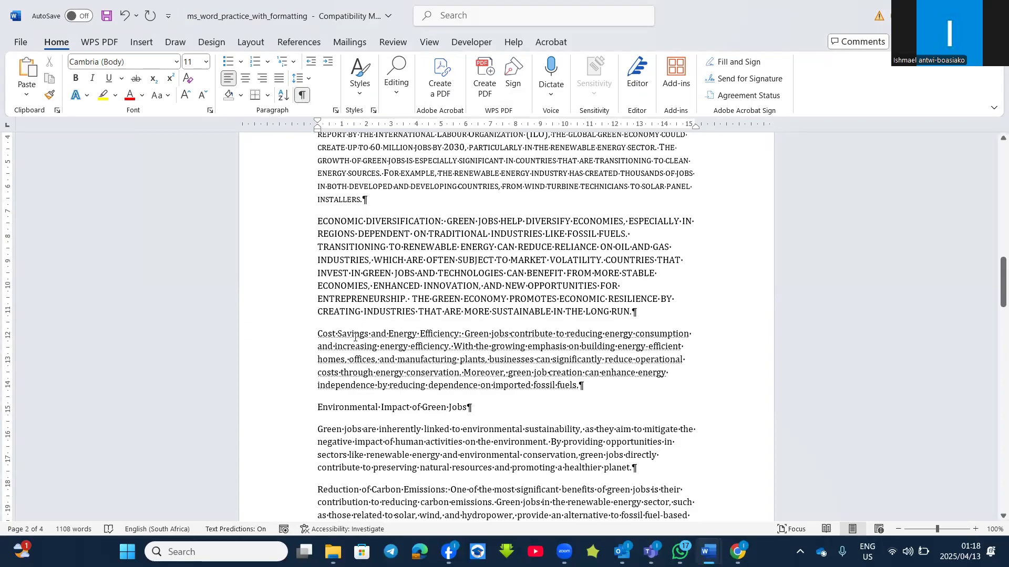
pyautogui.click(306, 99)
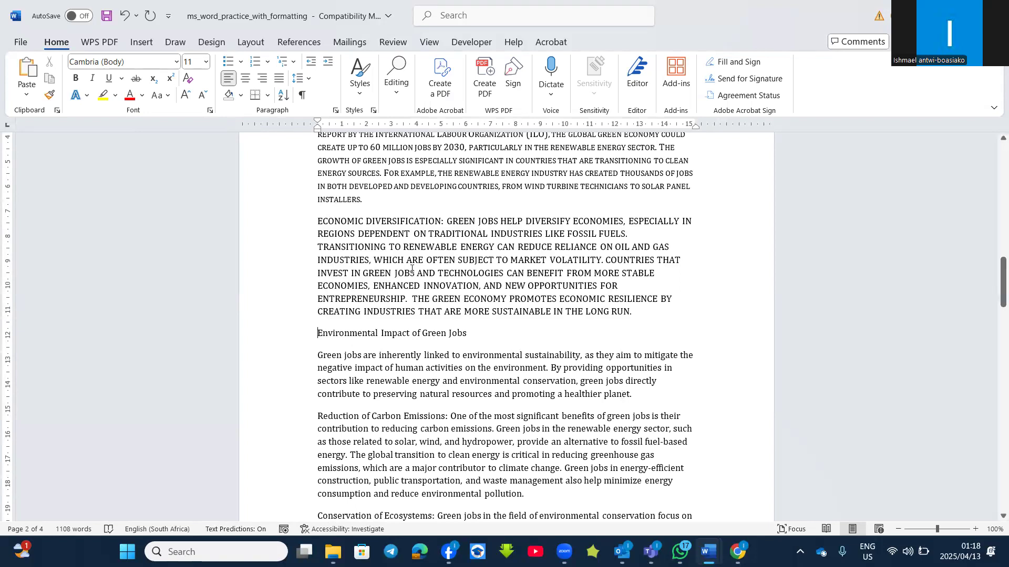
pyautogui.click(210, 111)
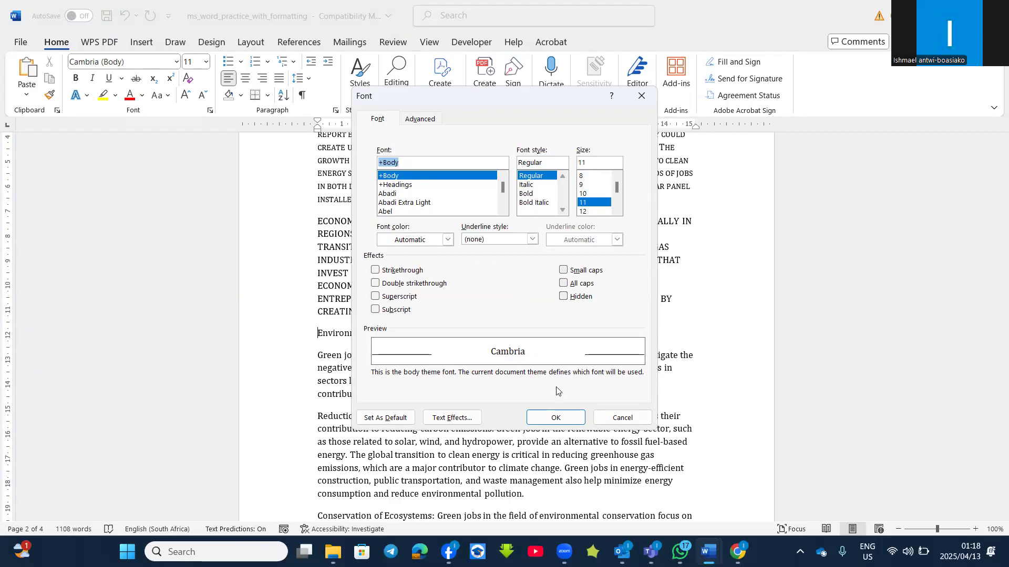
pyautogui.click(456, 418)
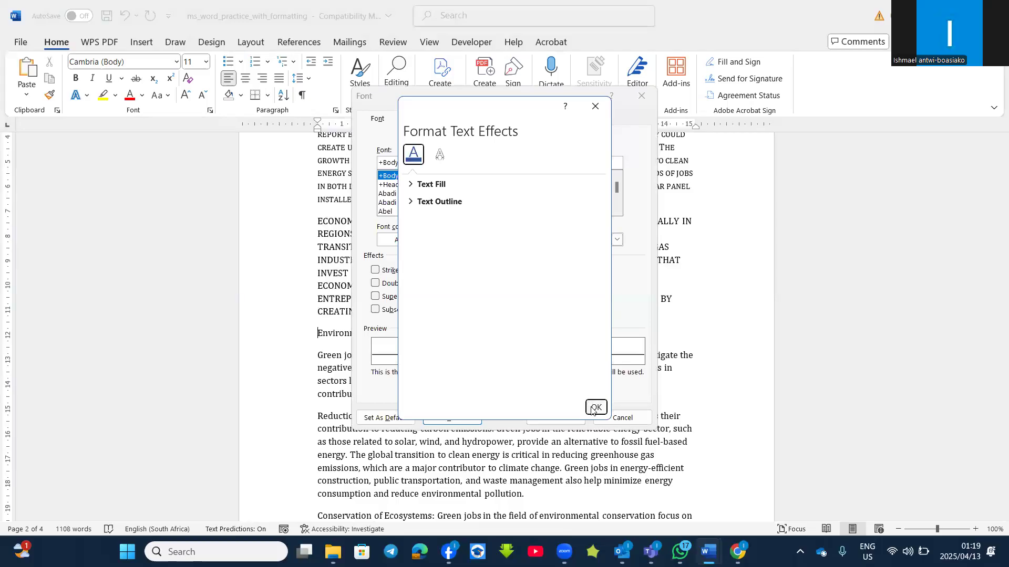
pyautogui.click(595, 106)
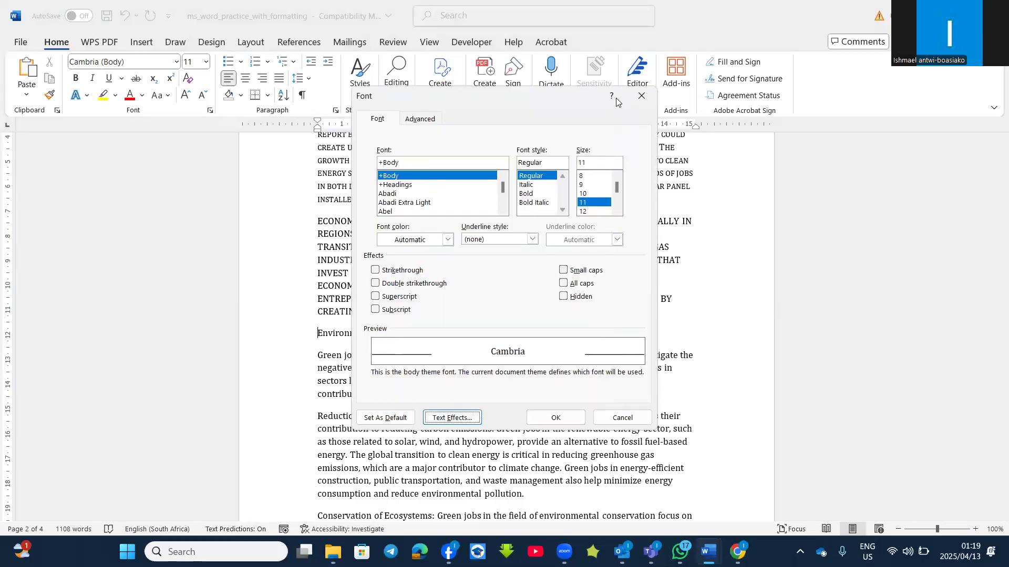
pyautogui.click(642, 95)
# Set the text fill of the paragraph below "Environmental Impact of Green Jobs" to Gradient fill in the Font dialog's text effects
pyautogui.scroll(-2, 390, 306)
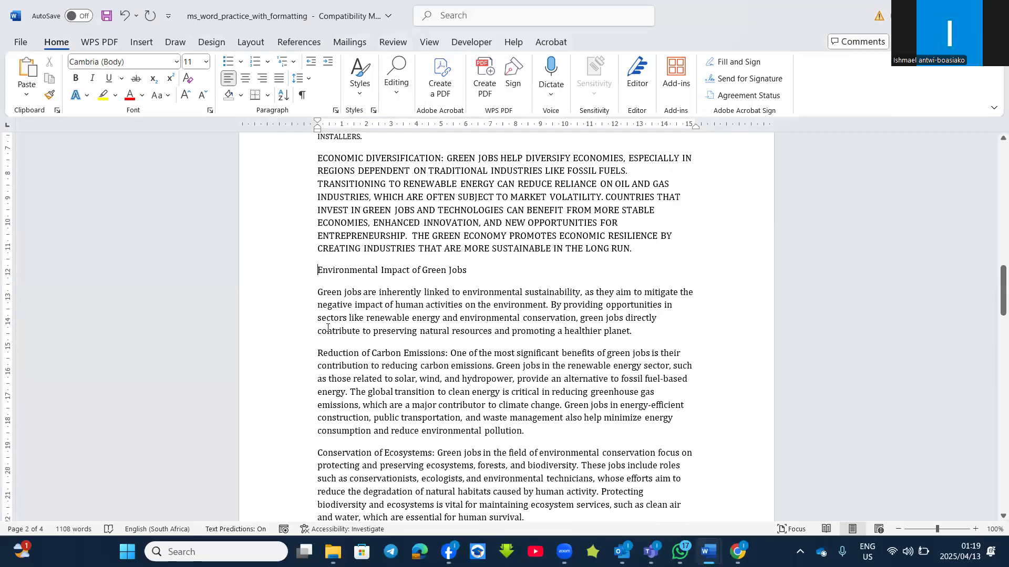
pyautogui.moveTo(318, 287)
pyautogui.mouseDown()
pyautogui.moveTo(633, 339)
pyautogui.moveTo(631, 329)
pyautogui.mouseUp()
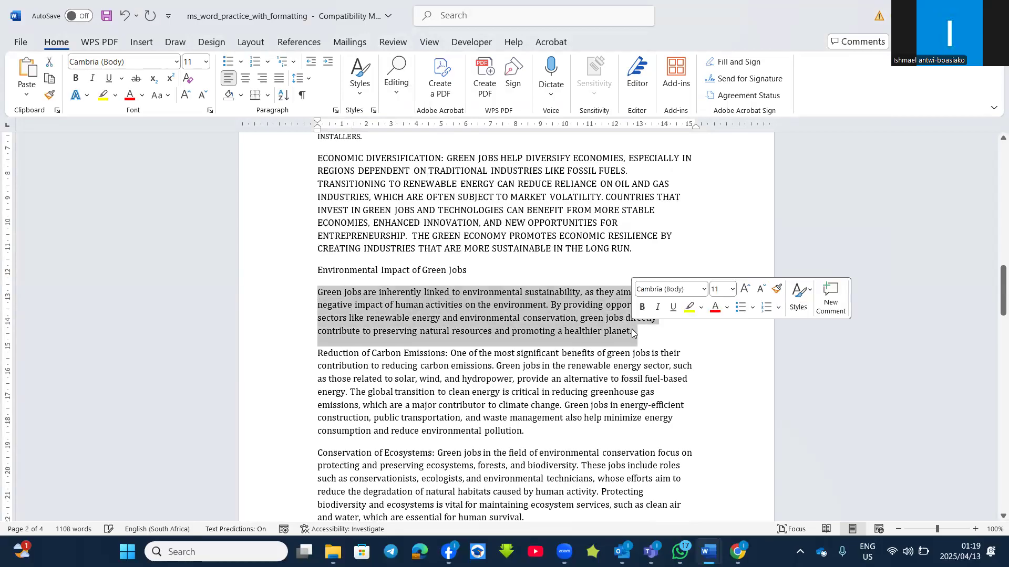
pyautogui.click(210, 110)
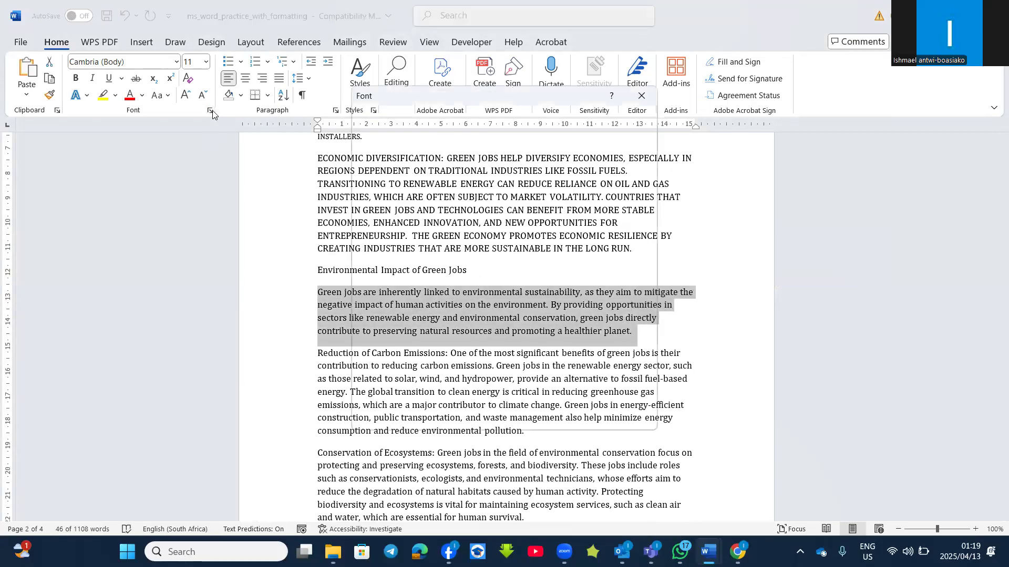
pyautogui.click(451, 418)
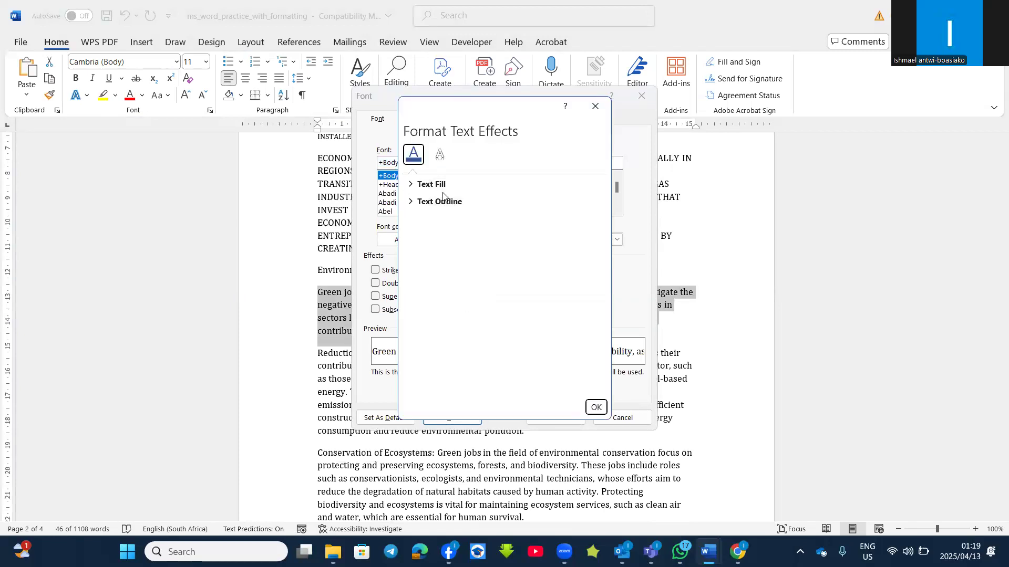
pyautogui.click(412, 186)
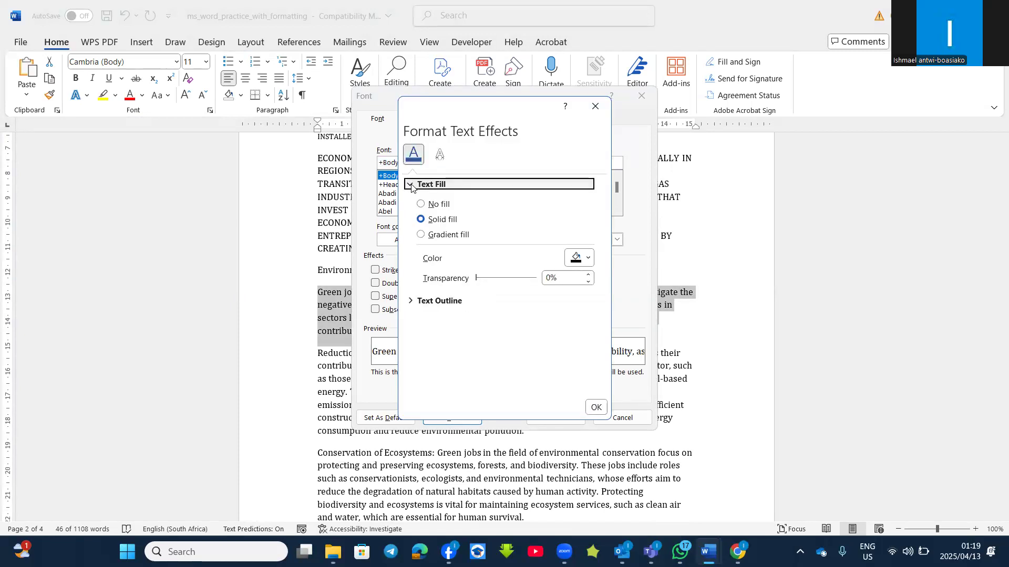
pyautogui.click(421, 235)
pyautogui.click(481, 351)
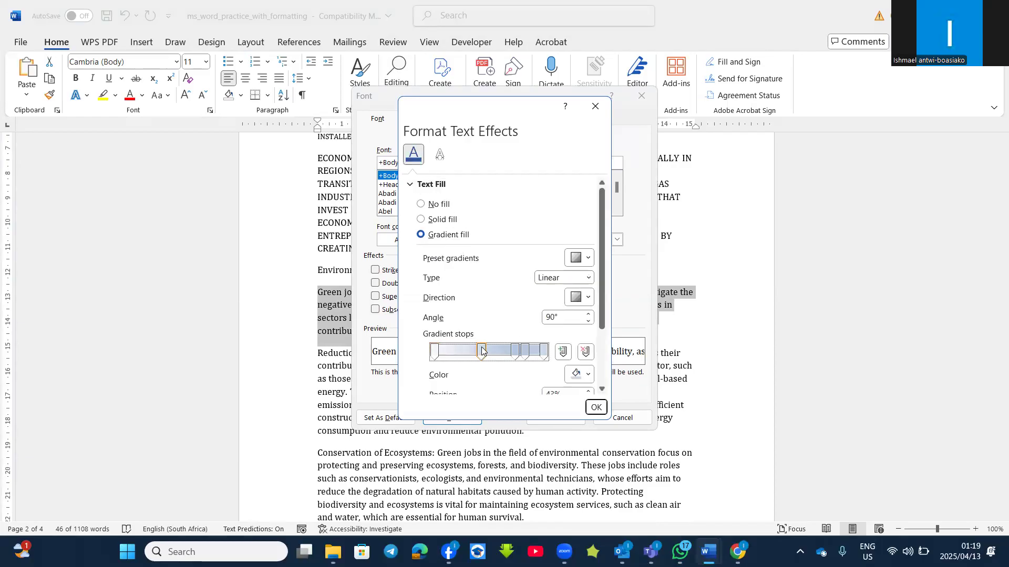
# Set the text outline of the selected "Green jobs" paragraph to Solid line
pyautogui.click(414, 185)
pyautogui.click(413, 203)
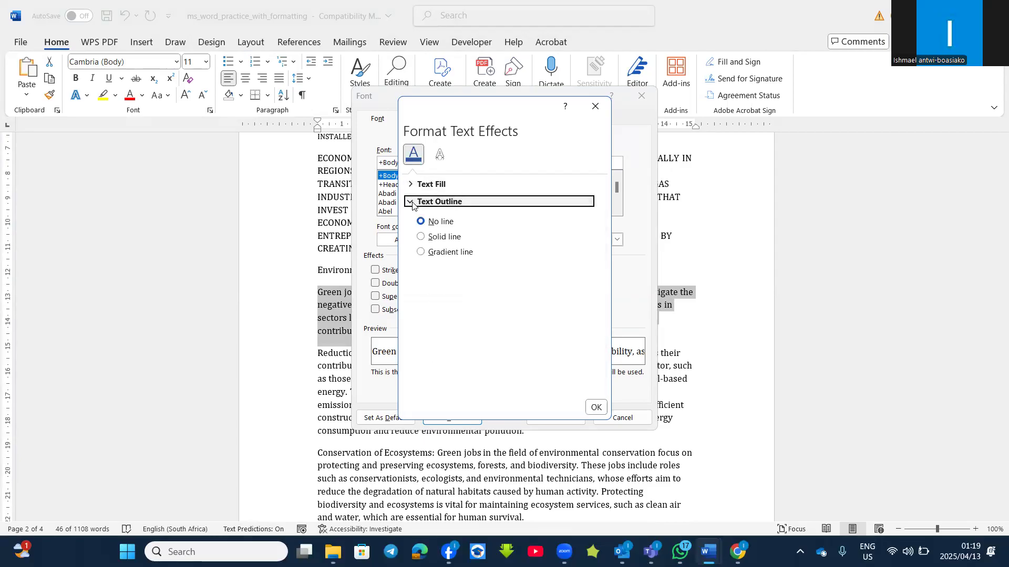
pyautogui.click(421, 237)
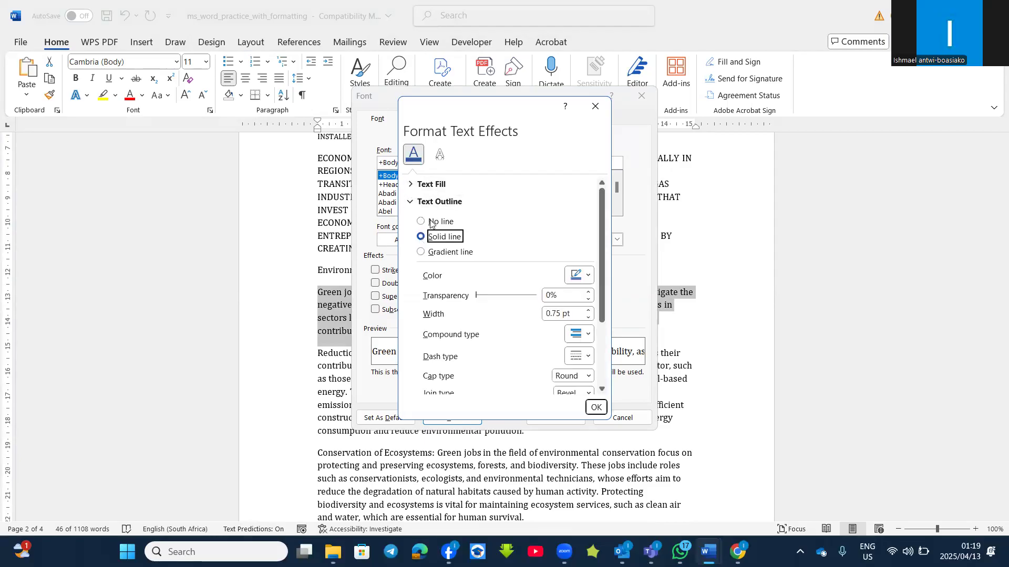
# Add a 1 pt glow with slightly raised transparency to the selected paragraph, and apply the text effects to the document
pyautogui.click(440, 158)
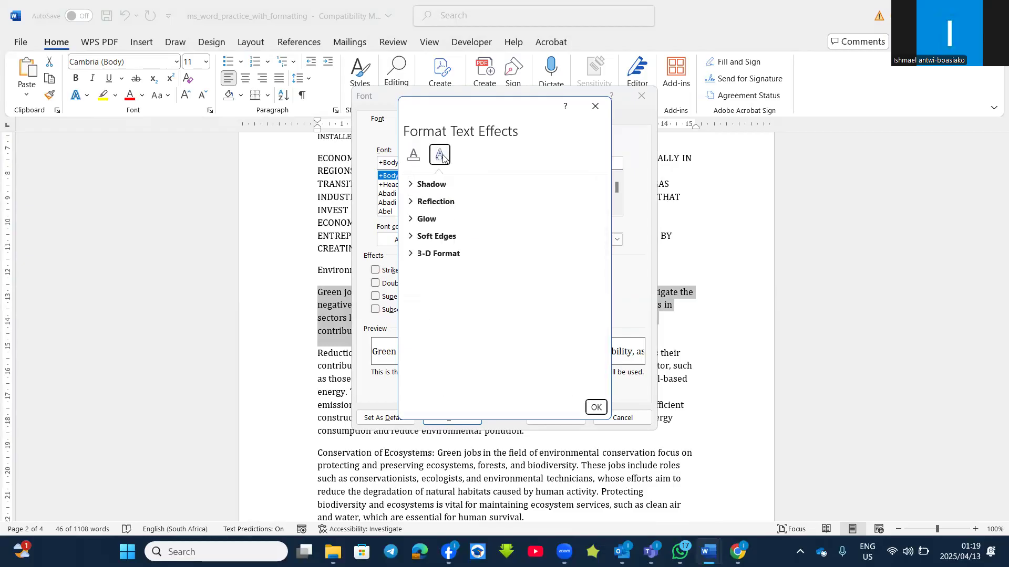
pyautogui.click(409, 184)
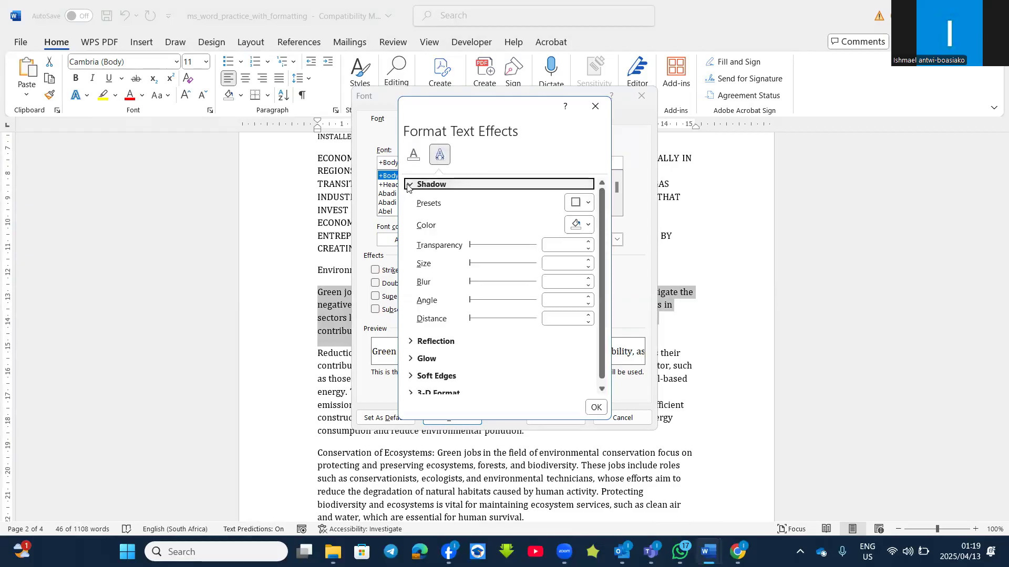
pyautogui.click(409, 185)
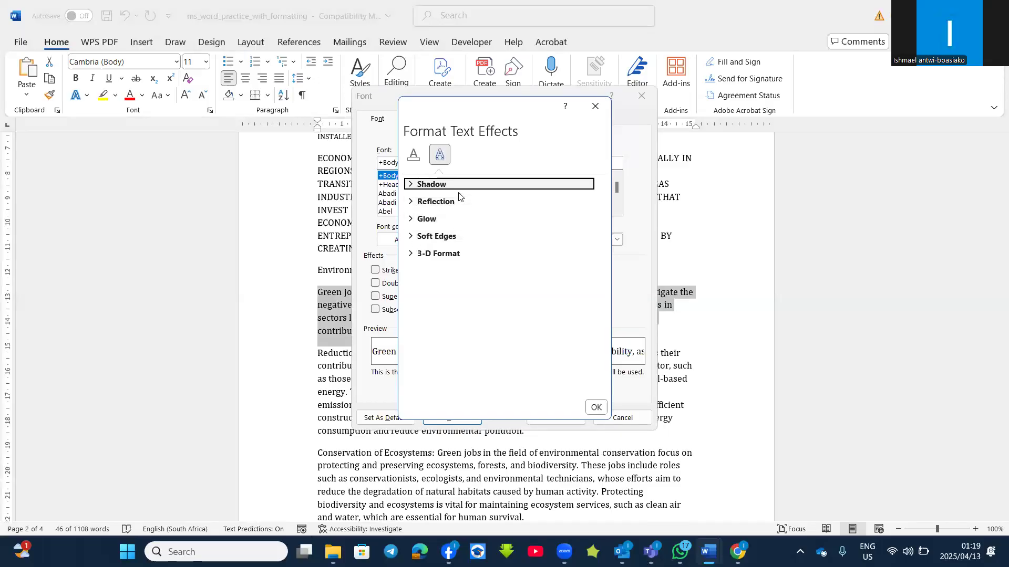
pyautogui.click(413, 221)
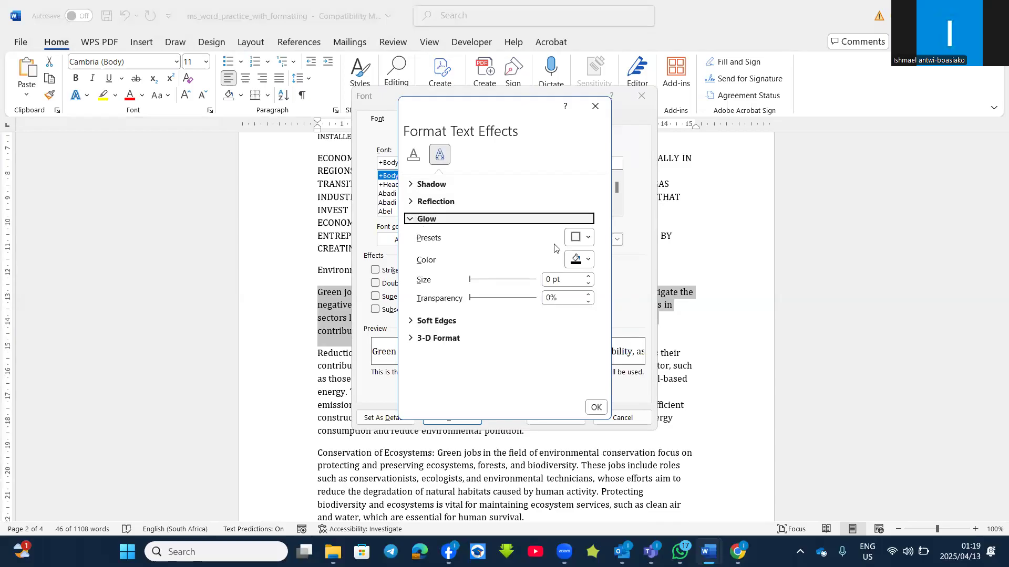
pyautogui.click(519, 282)
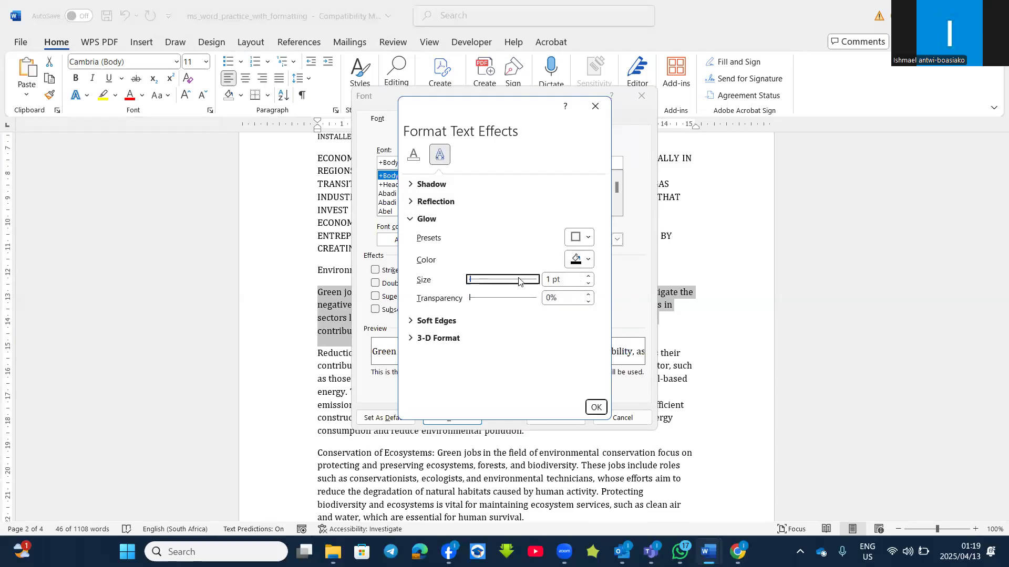
pyautogui.click(512, 297)
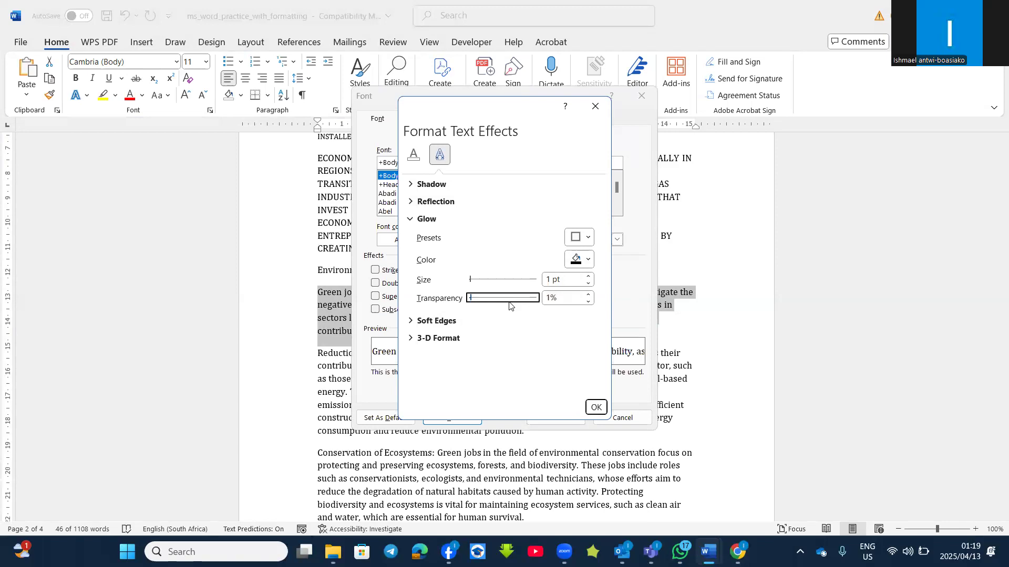
pyautogui.click(589, 295)
pyautogui.click(588, 295)
pyautogui.click(588, 295)
pyautogui.click(588, 296)
pyautogui.click(595, 408)
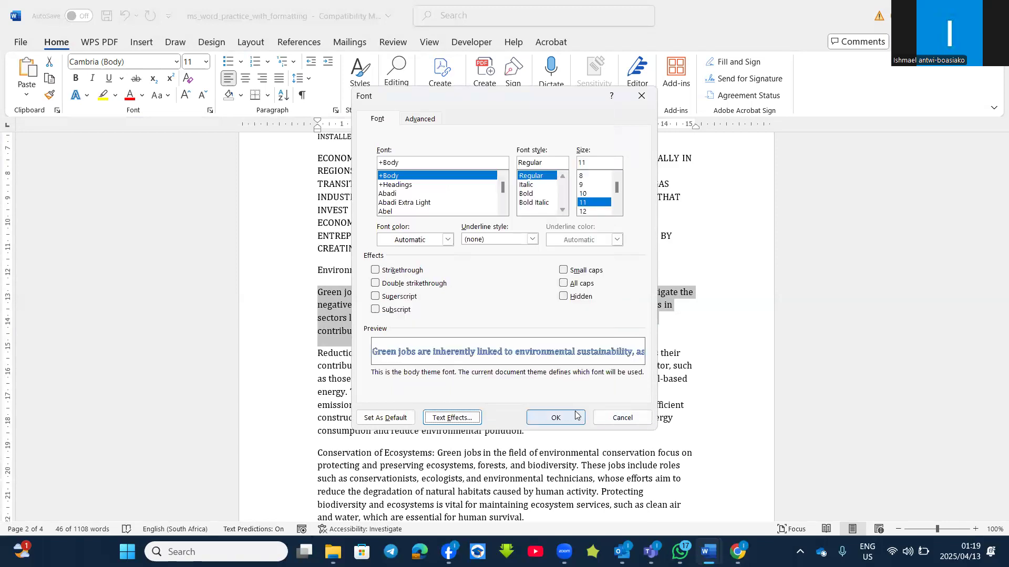
pyautogui.click(569, 417)
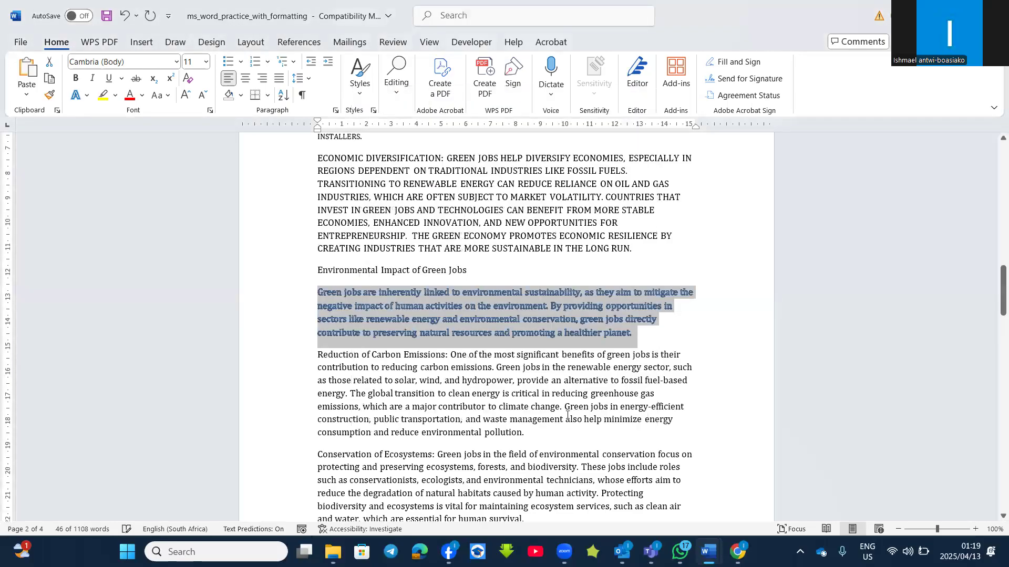
pyautogui.click(536, 376)
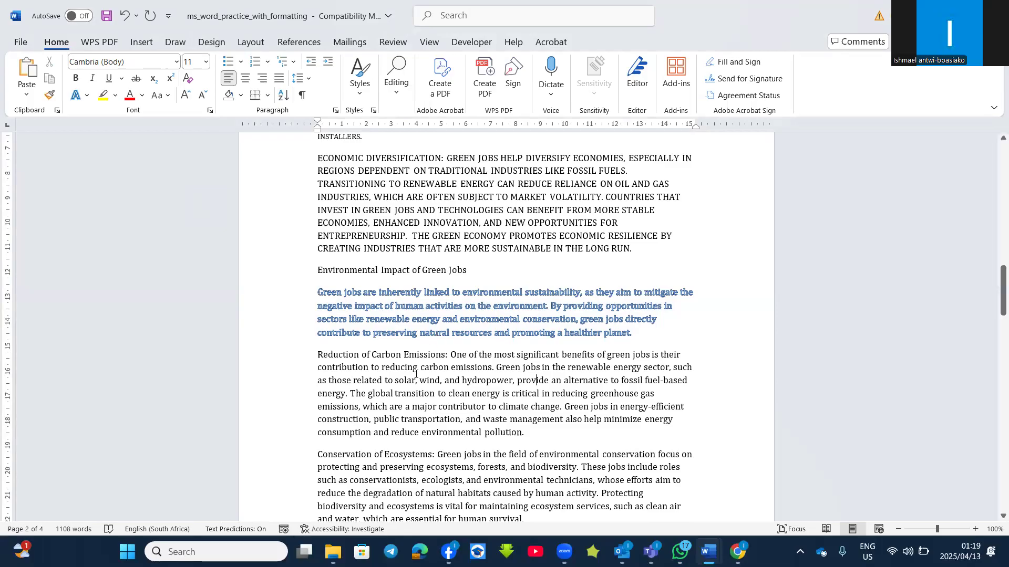
# Set the character spacing of the "Reduction of Carbon Emissions" paragraph to Expanded in the Font dialog
pyautogui.scroll(-1, 437, 386)
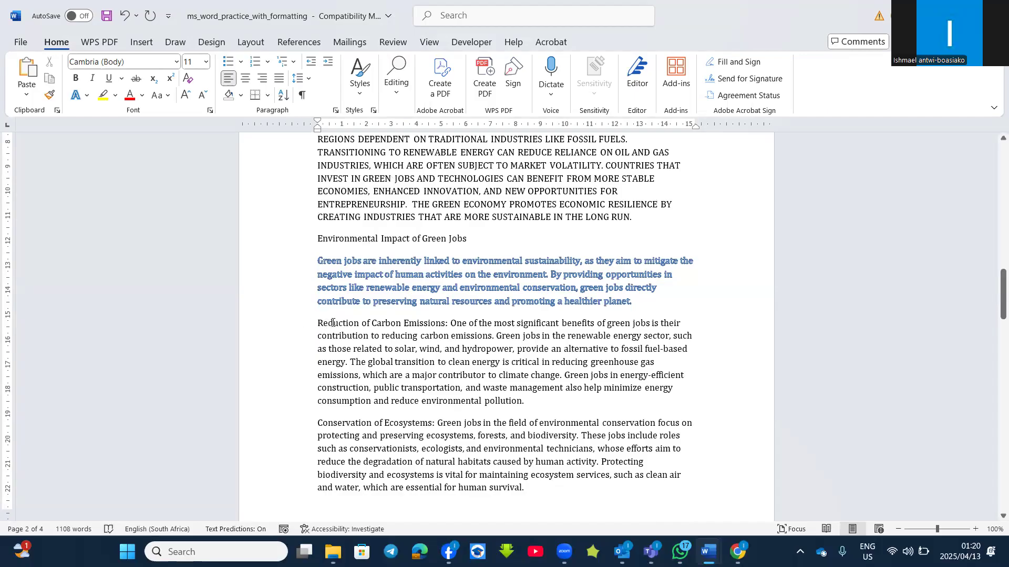
pyautogui.moveTo(326, 322); pyautogui.dragTo(359, 324)
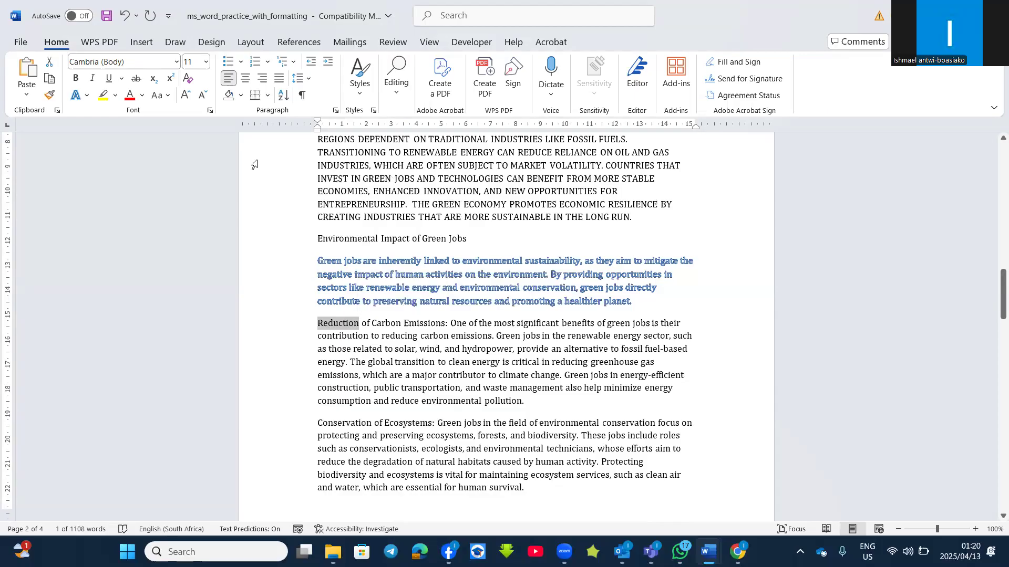
pyautogui.click(422, 362)
pyautogui.moveTo(318, 321); pyautogui.dragTo(528, 405)
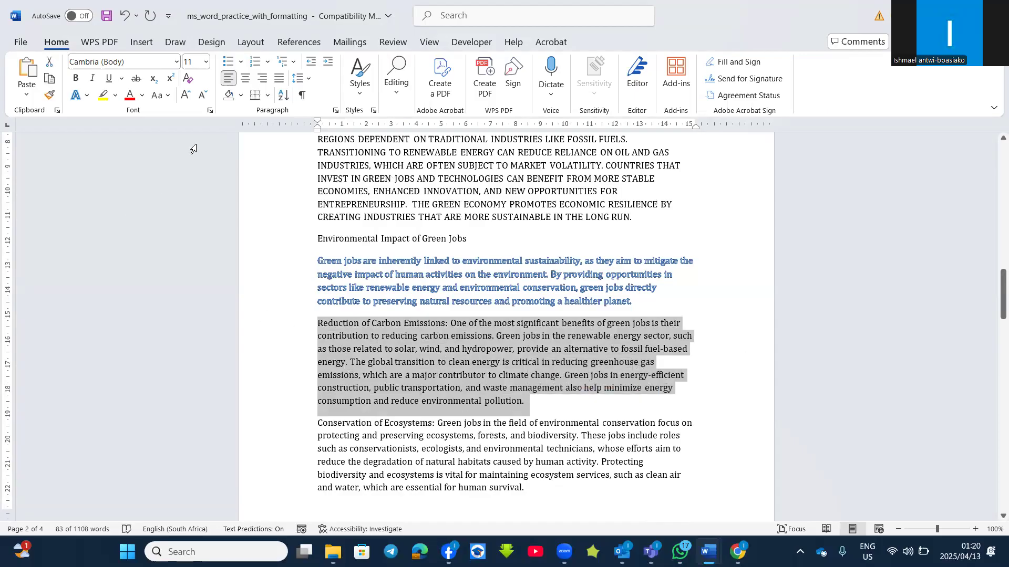
pyautogui.click(210, 112)
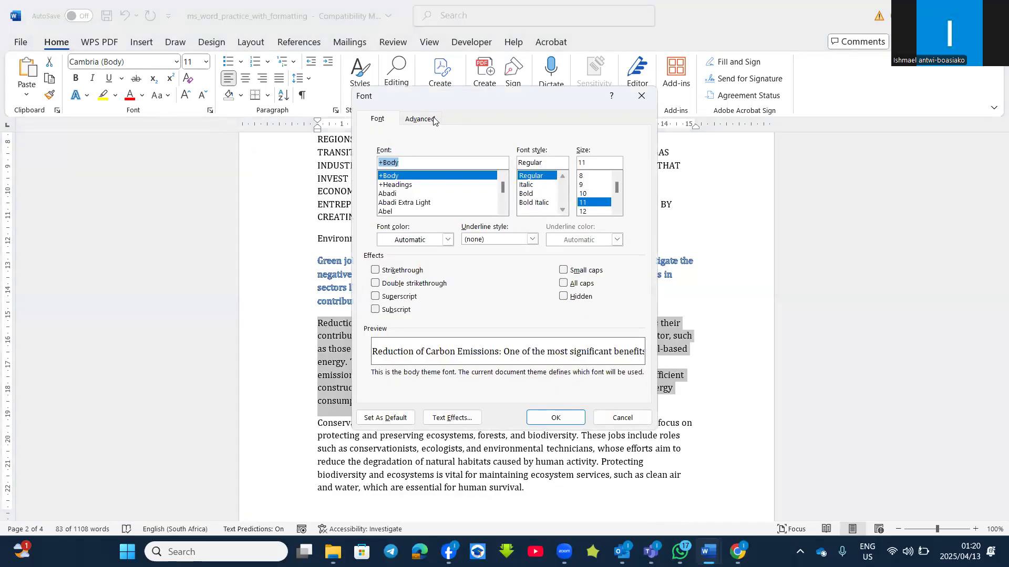
pyautogui.click(419, 119)
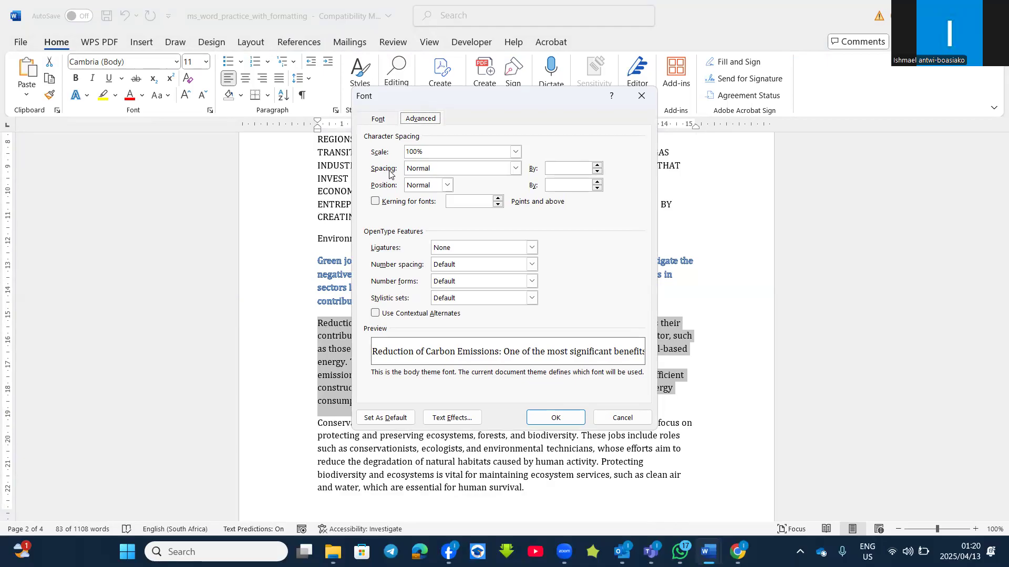
pyautogui.click(511, 169)
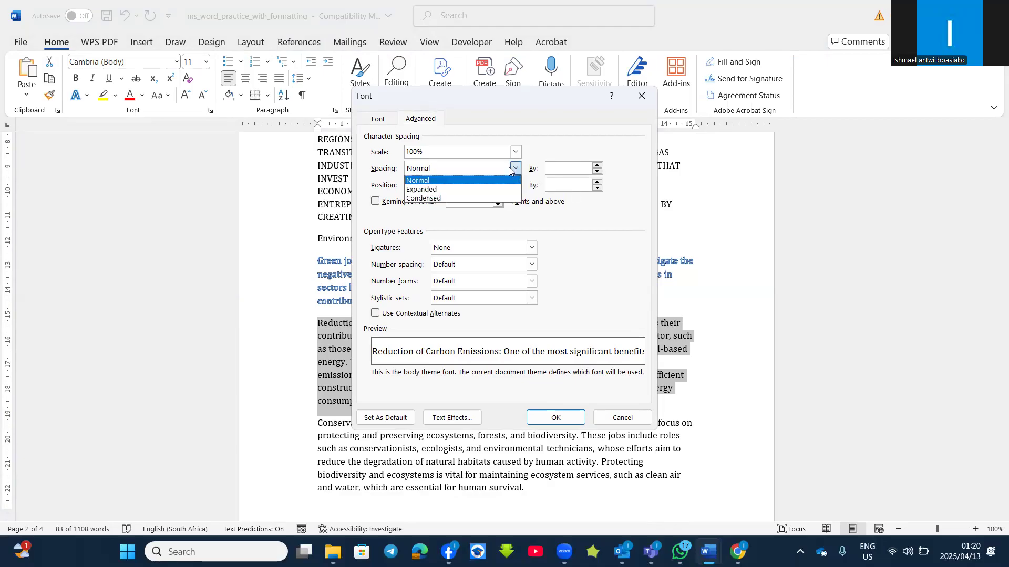
pyautogui.click(431, 189)
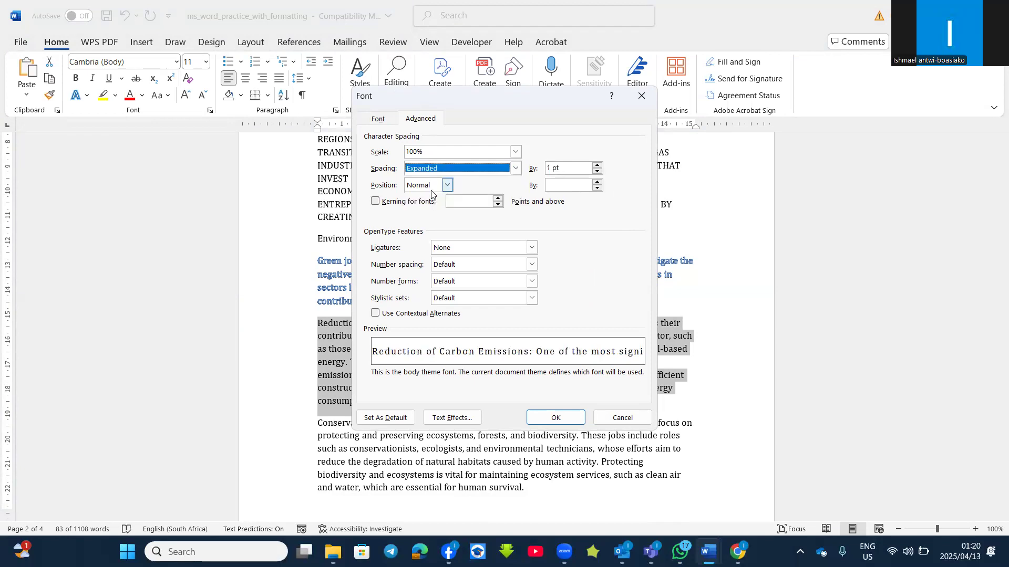
# Set the expanded spacing amount to 3 pt and apply it to the selected paragraph
pyautogui.click(597, 166)
pyautogui.click(598, 165)
pyautogui.click(597, 166)
pyautogui.click(598, 165)
pyautogui.click(598, 166)
pyautogui.click(597, 165)
pyautogui.click(598, 166)
pyautogui.click(598, 165)
pyautogui.click(598, 165)
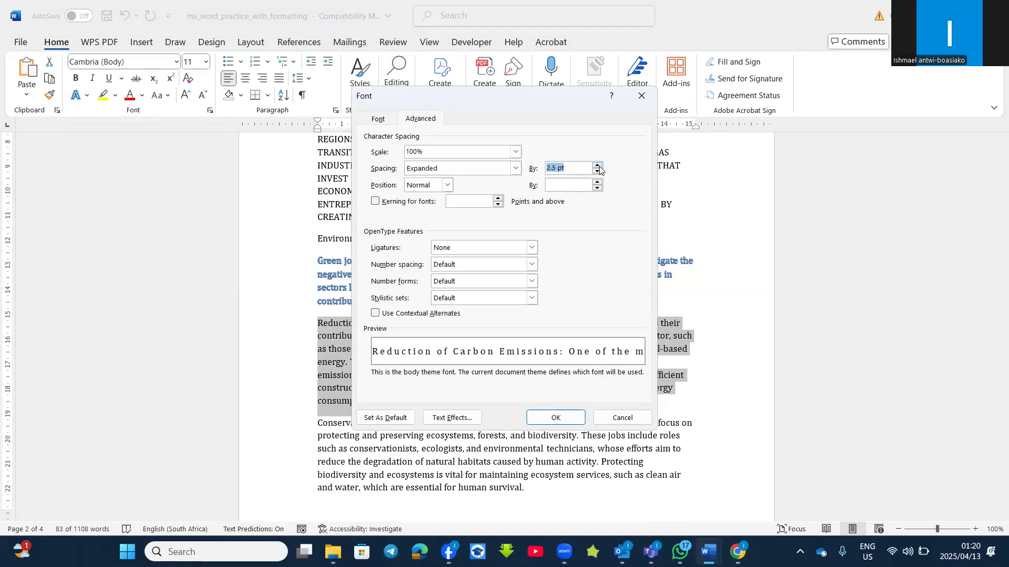
pyautogui.click(597, 165)
pyautogui.click(598, 165)
pyautogui.click(598, 166)
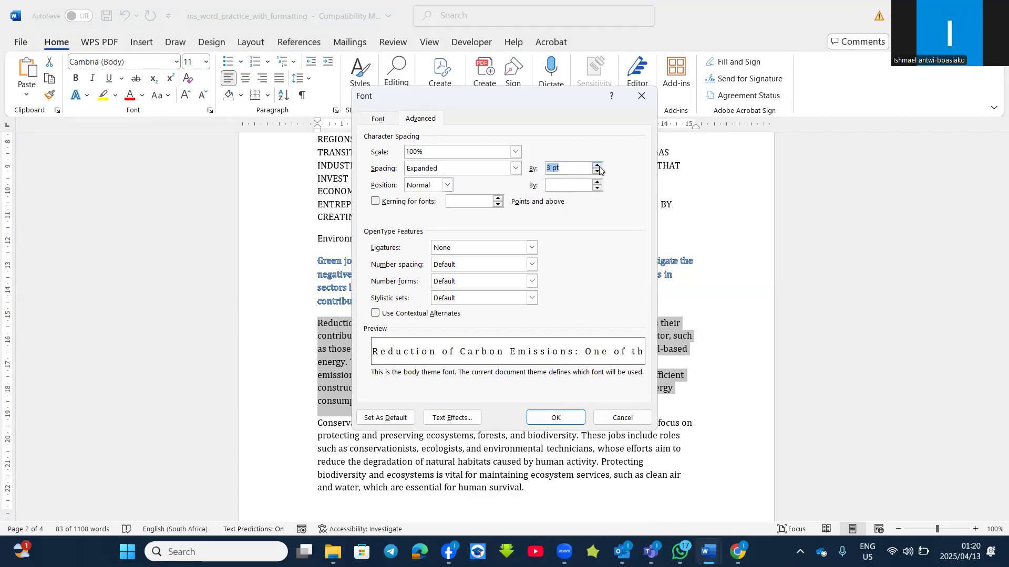
pyautogui.click(556, 419)
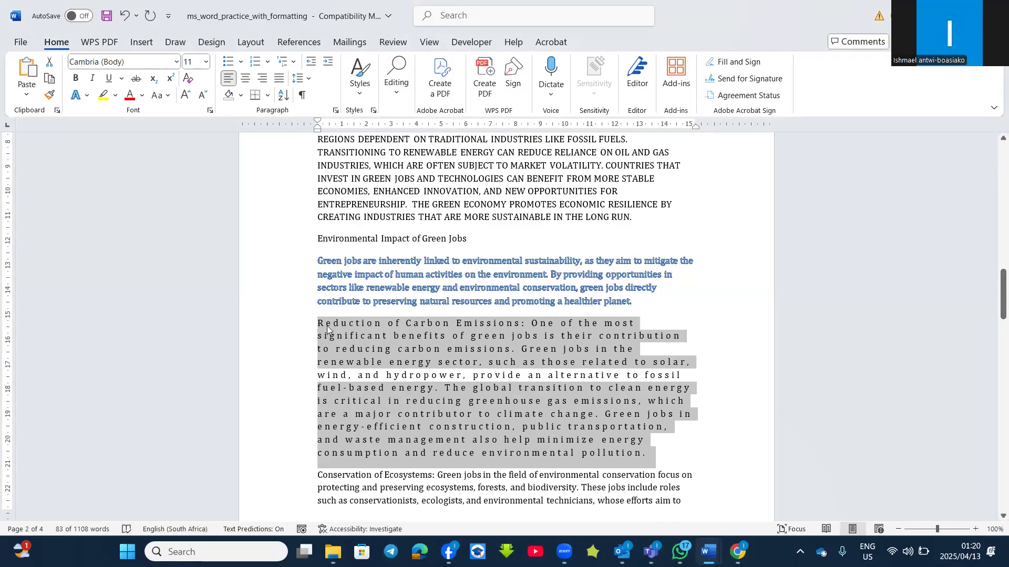
pyautogui.click(416, 405)
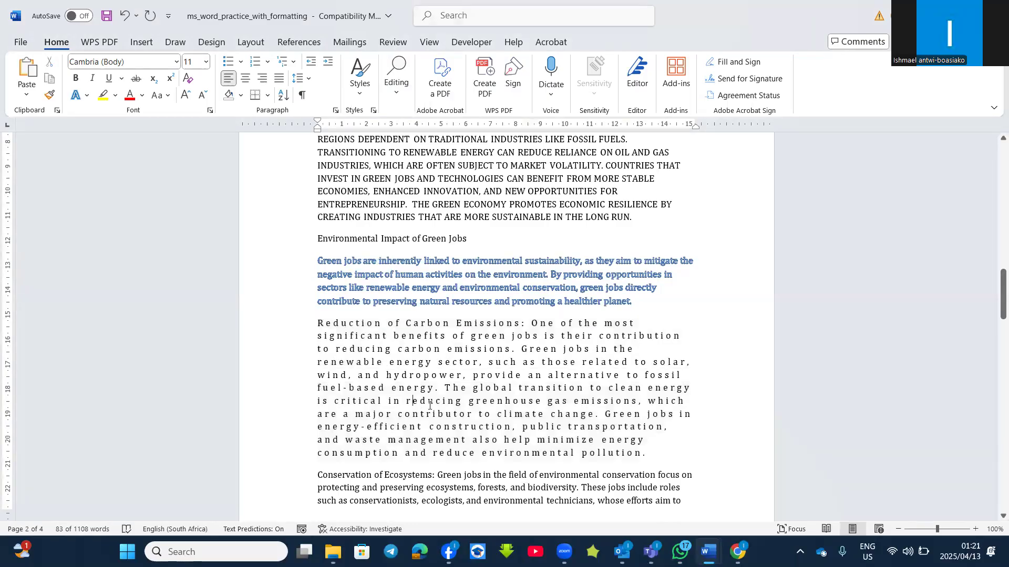
# Set the character spacing of the first lines of the "Conservation of Ecosystems" paragraph to Condensed by 1.5 pt
pyautogui.scroll(-2, 429, 406)
pyautogui.moveTo(315, 412); pyautogui.dragTo(690, 435)
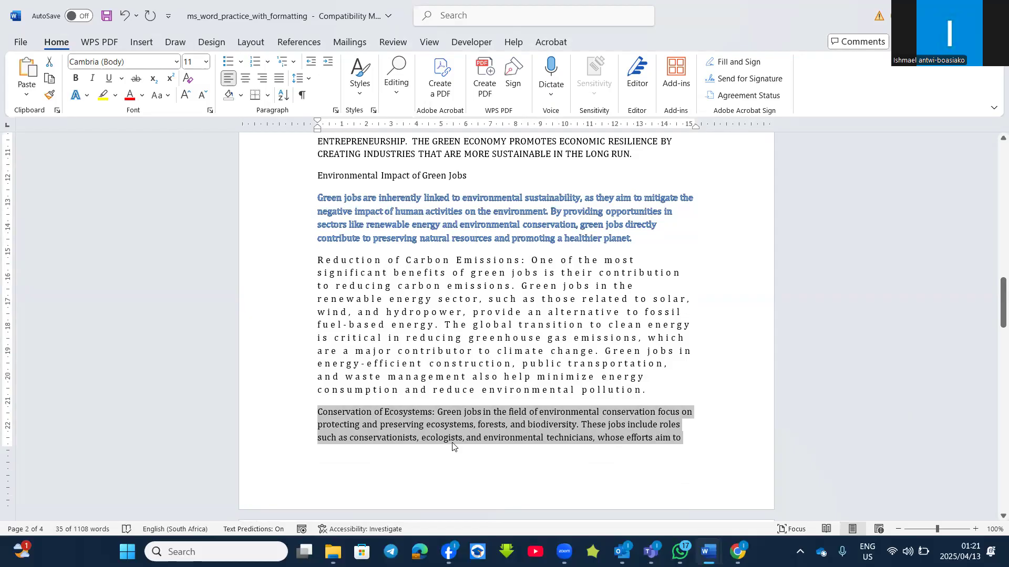
pyautogui.click(209, 111)
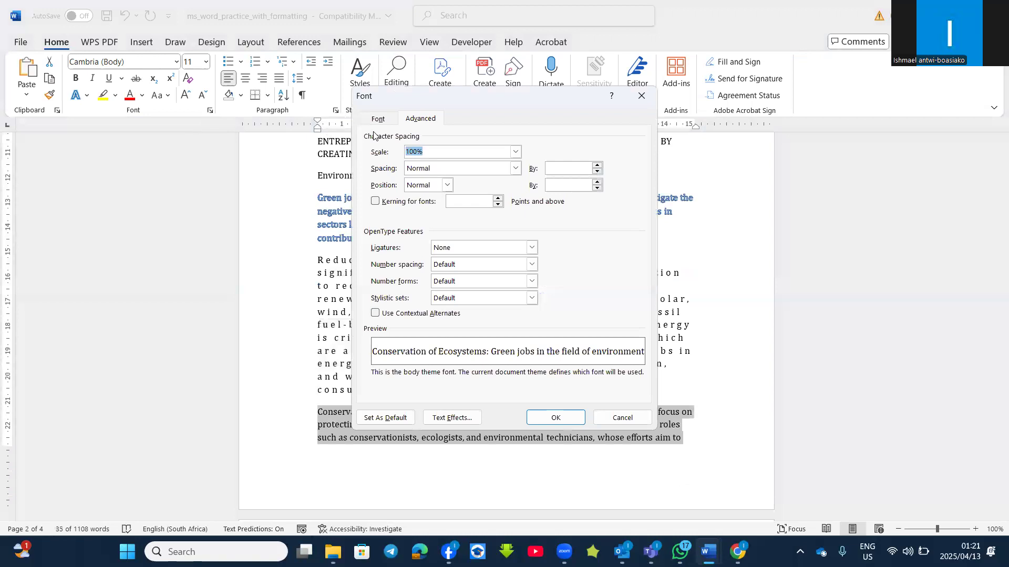
pyautogui.click(517, 169)
pyautogui.click(473, 198)
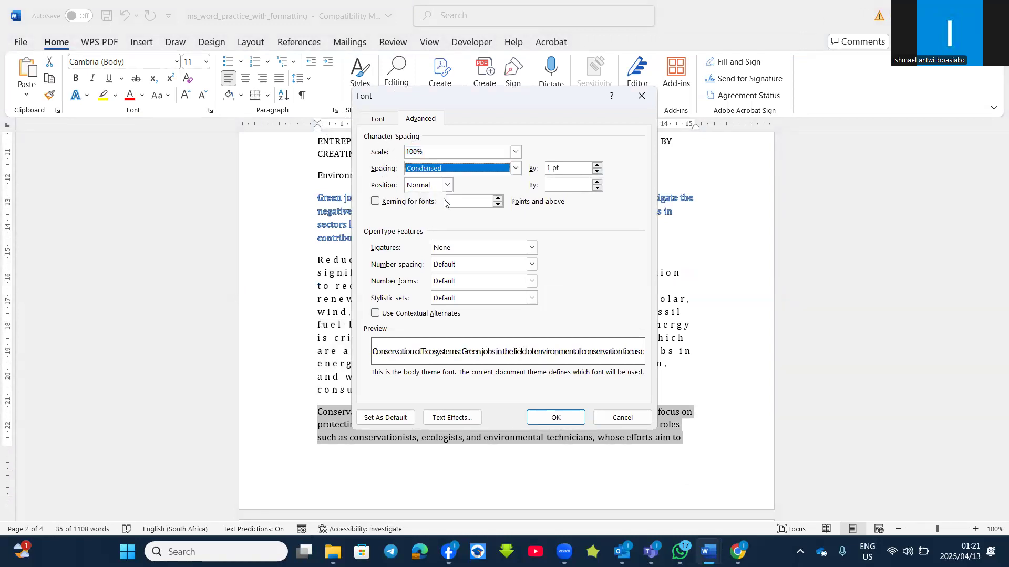
pyautogui.click(597, 165)
pyautogui.click(597, 165)
pyautogui.click(597, 165)
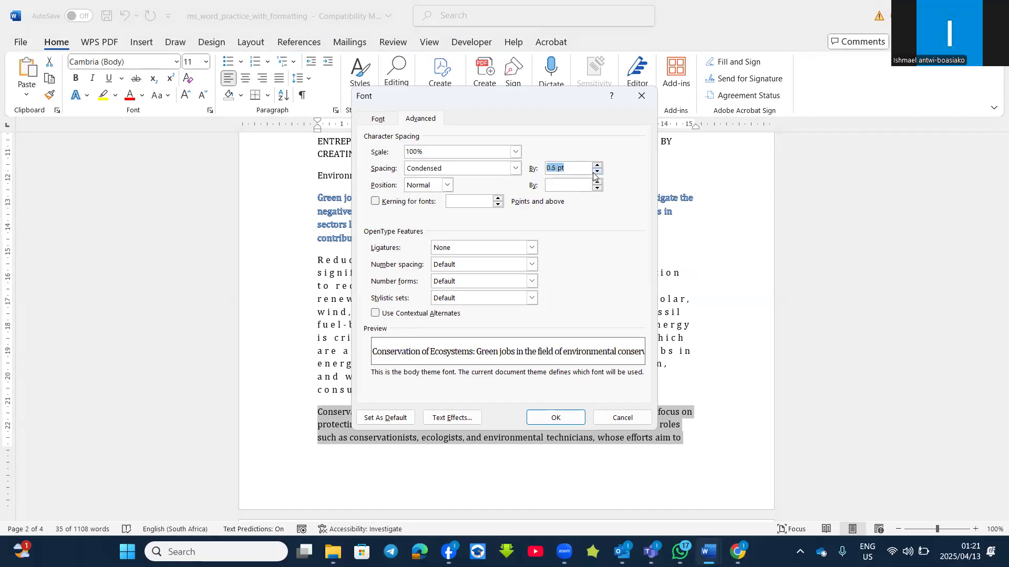
pyautogui.click(593, 172)
pyautogui.click(593, 172)
pyautogui.click(593, 172)
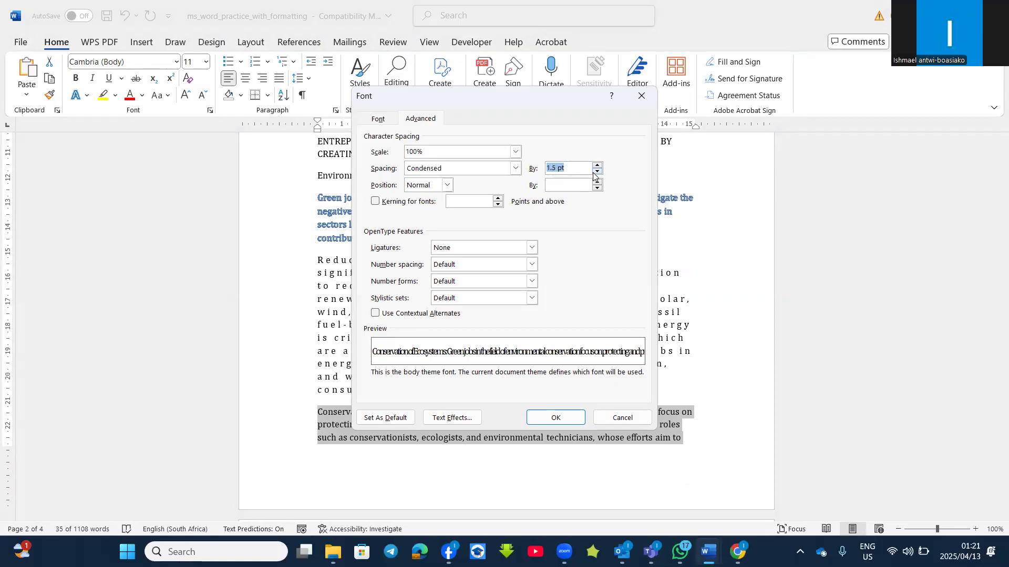
# Set the character scale of the selected "Conservation of Ecosystems" lines to 150% and apply the advanced font settings
pyautogui.click(515, 151)
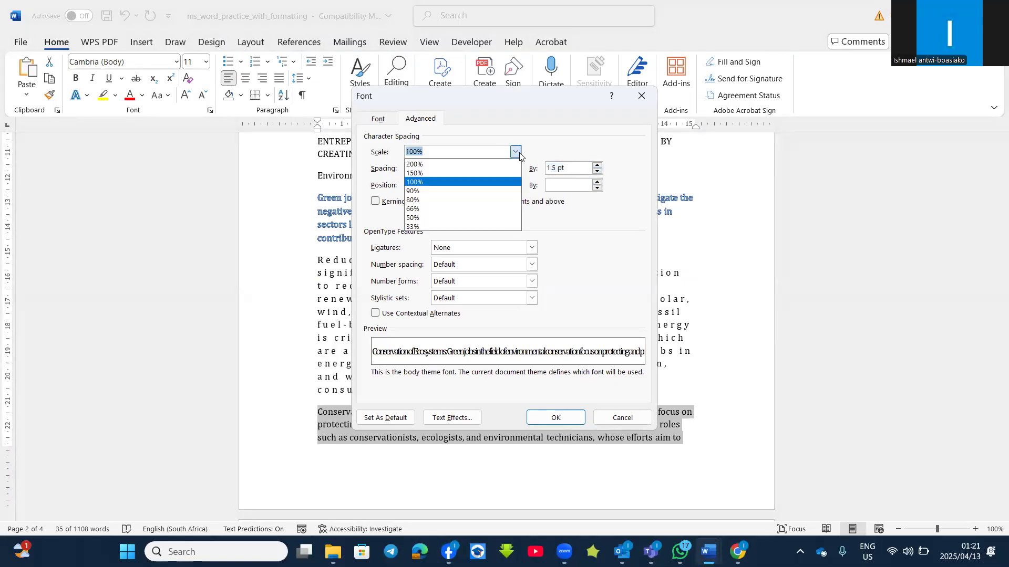
pyautogui.click(439, 172)
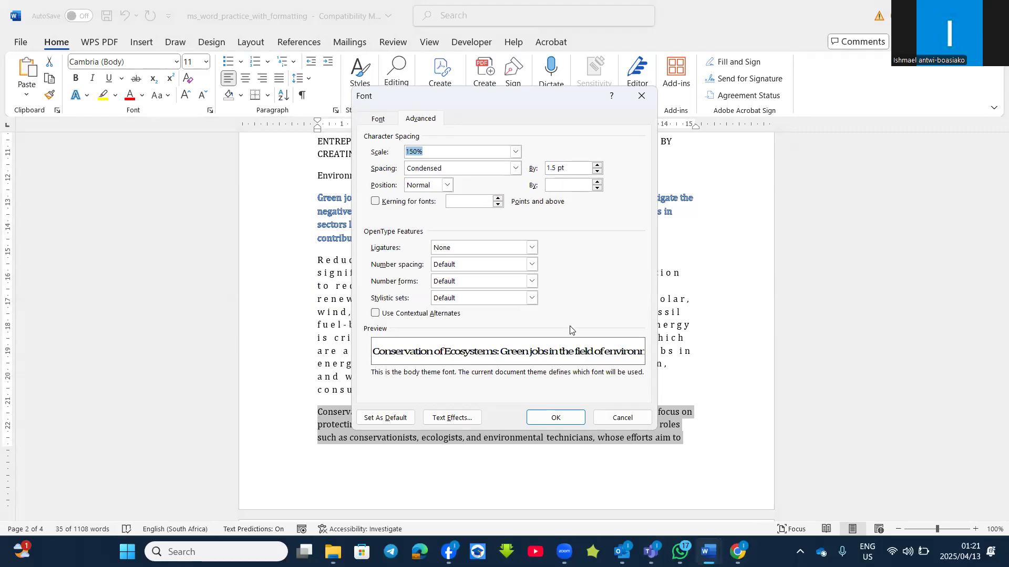
pyautogui.click(551, 418)
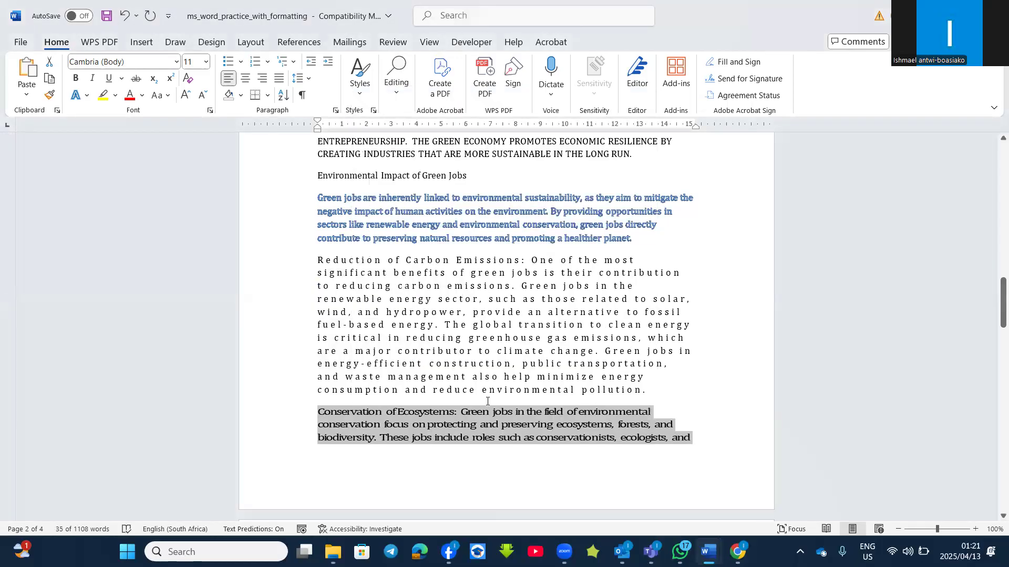
pyautogui.scroll(-2, 487, 401)
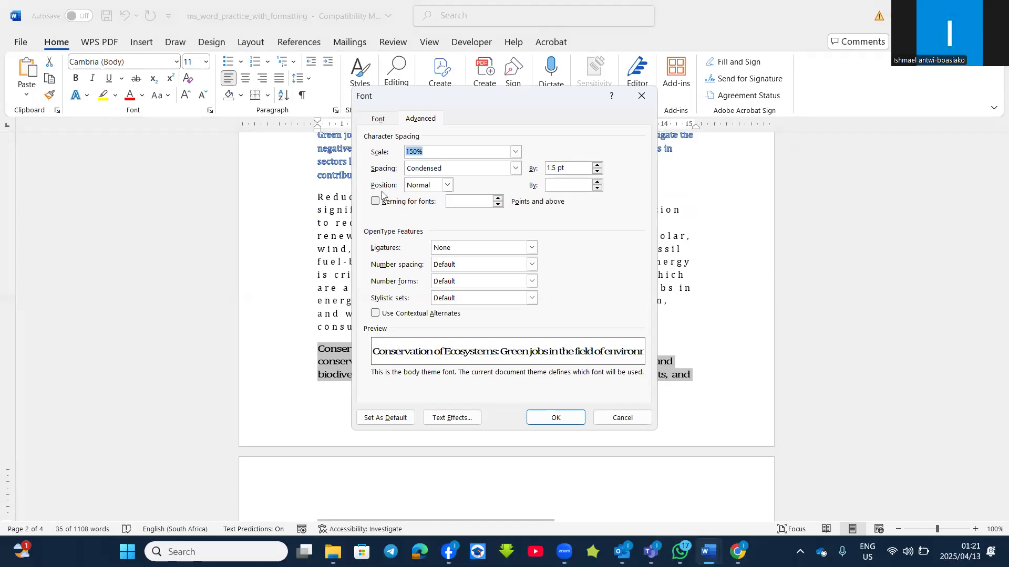
pyautogui.click(641, 96)
# Set the character position of the "Promoting Circular Economy" paragraph to Raised by 6 pt
pyautogui.scroll(-5, 536, 388)
pyautogui.scroll(-1, 537, 388)
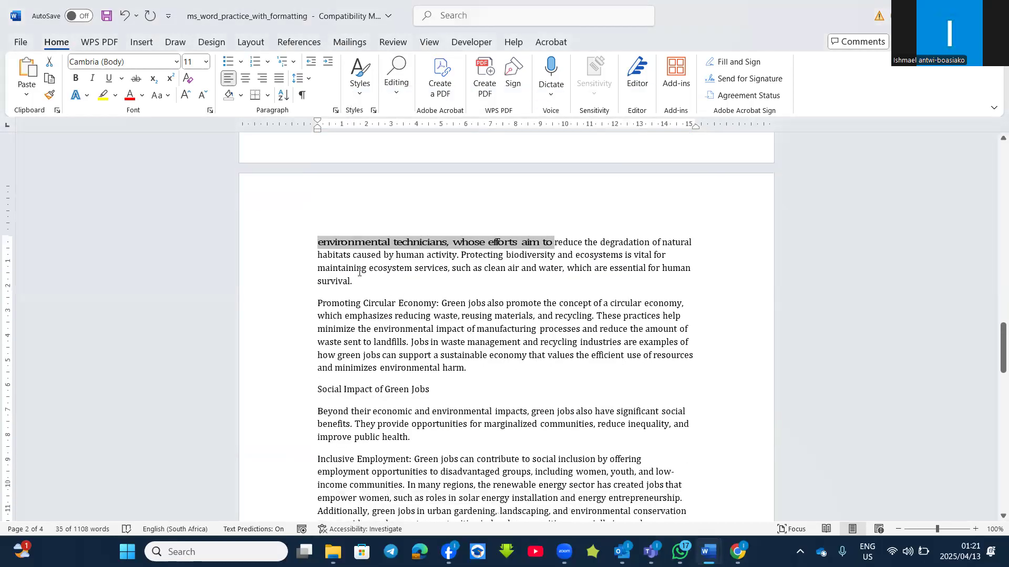
pyautogui.moveTo(314, 306); pyautogui.dragTo(480, 372)
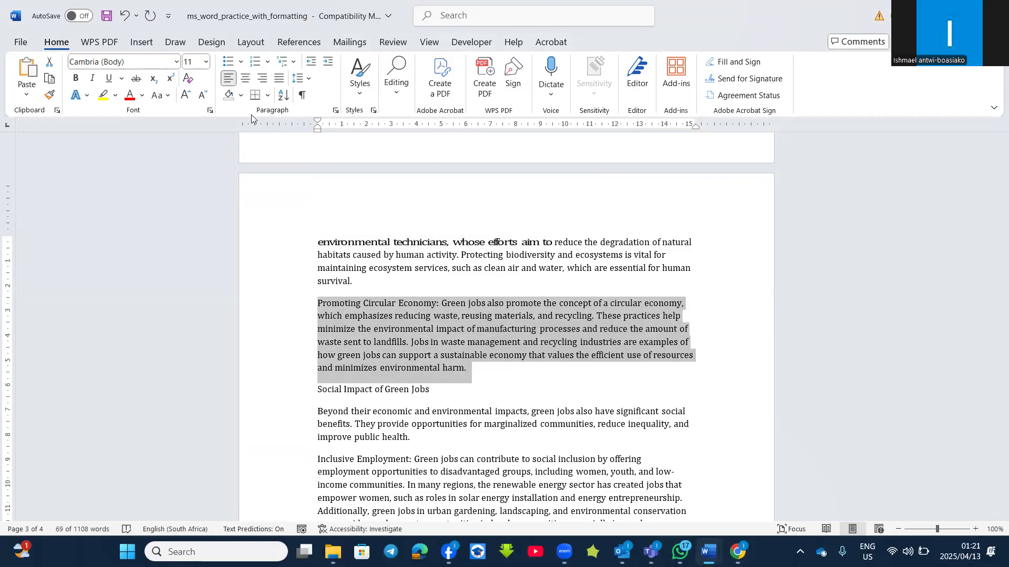
pyautogui.click(210, 110)
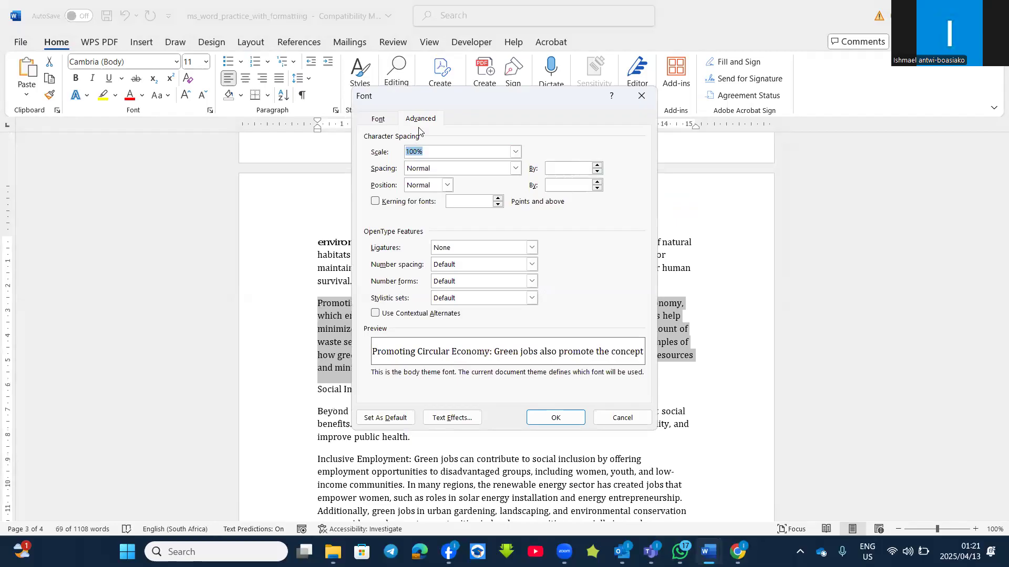
pyautogui.click(445, 187)
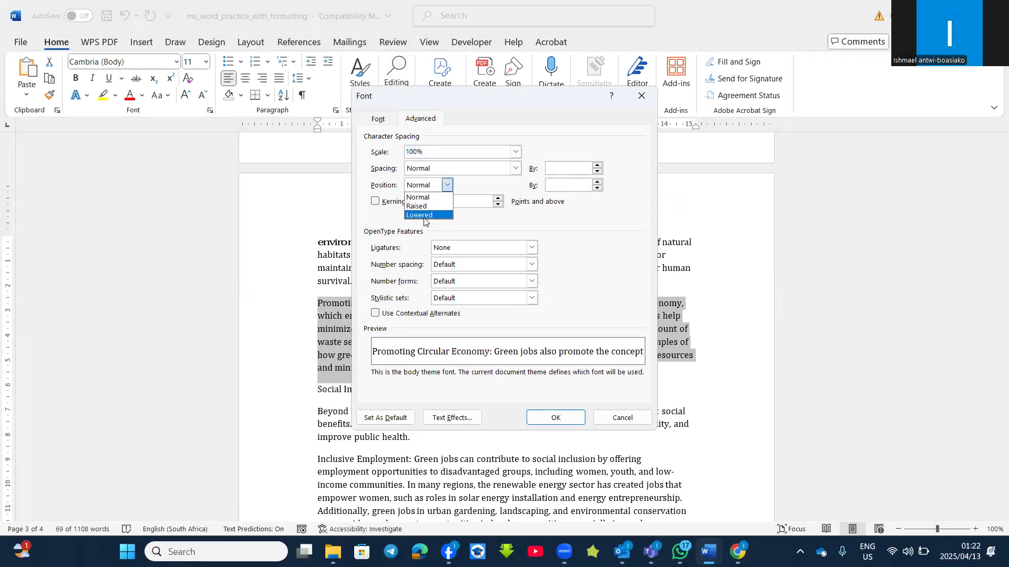
pyautogui.click(425, 207)
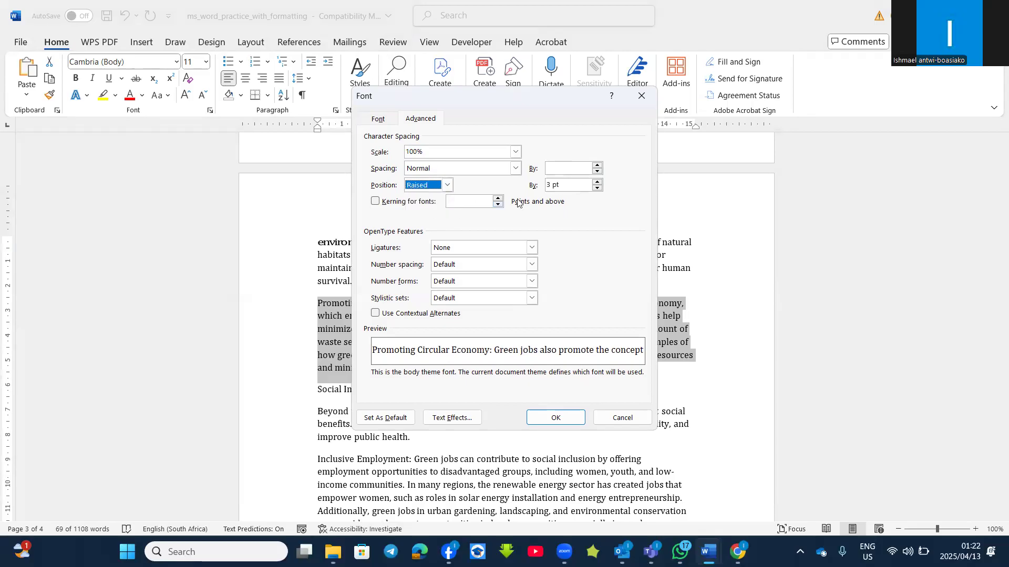
pyautogui.click(597, 182)
pyautogui.click(598, 181)
pyautogui.click(597, 181)
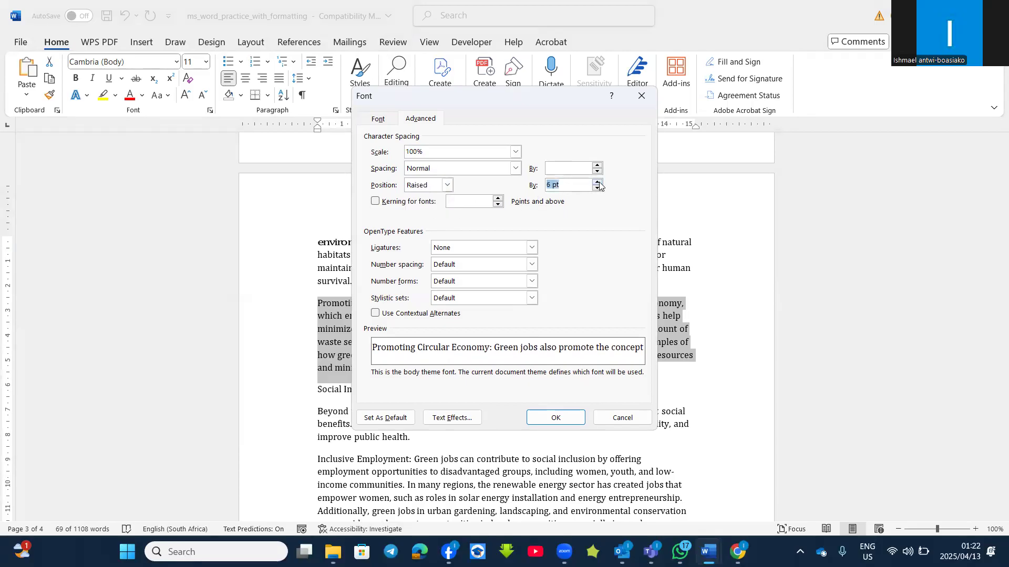
pyautogui.click(558, 418)
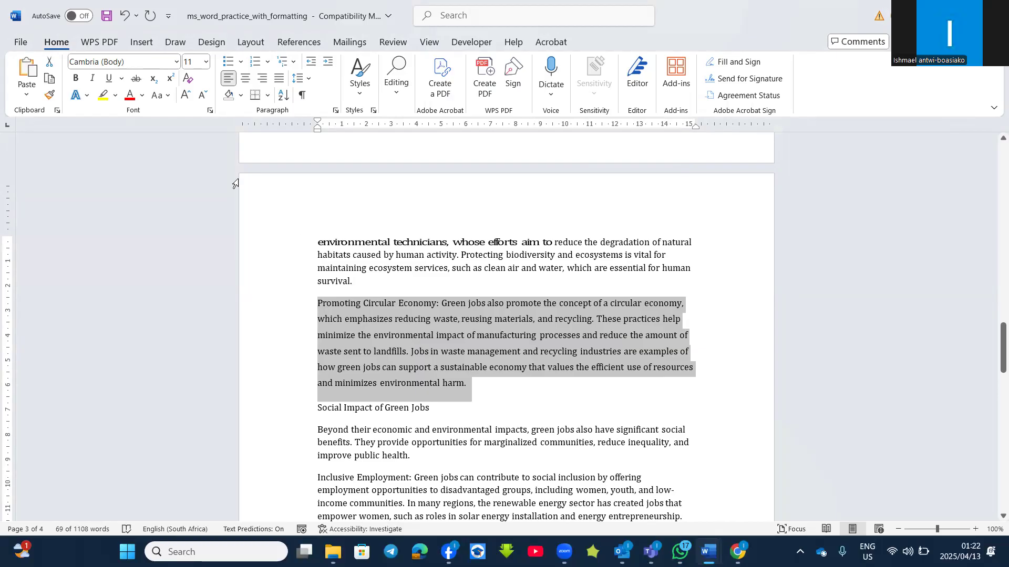
# Examine the number spacing and number forms options among the Font dialog's OpenType features, leaving them at Default
pyautogui.click(210, 110)
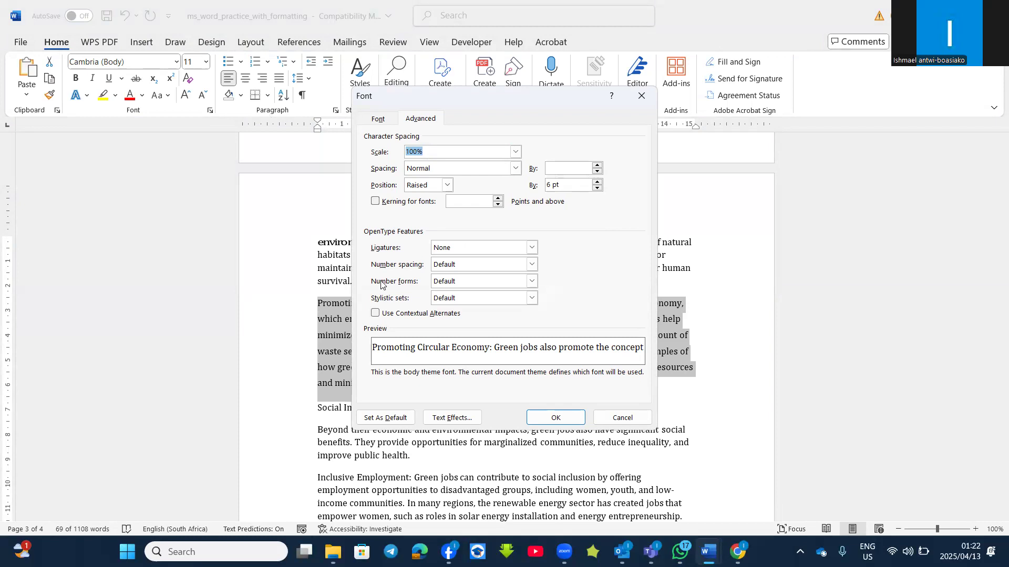
pyautogui.click(532, 264)
pyautogui.click(532, 265)
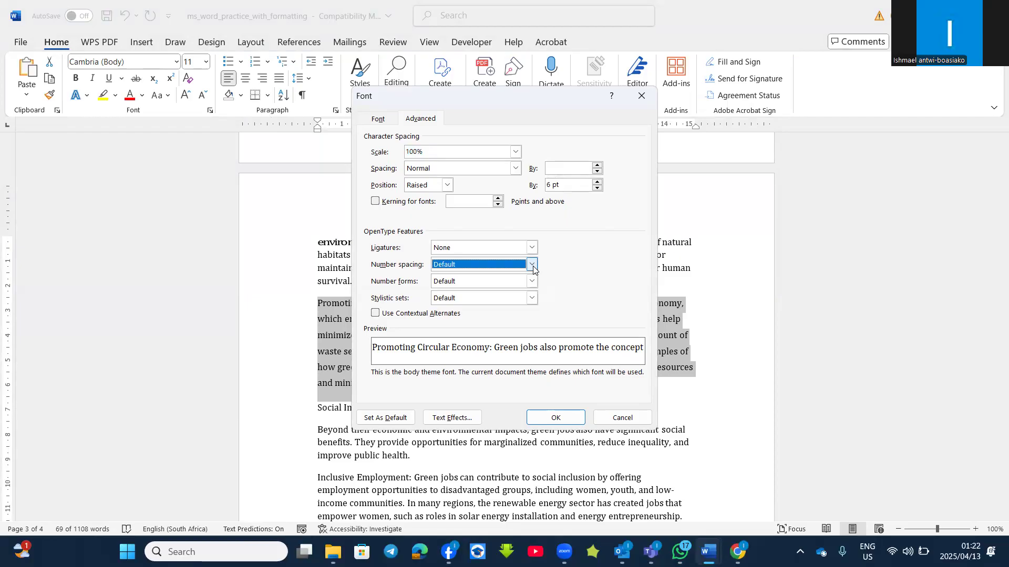
pyautogui.click(533, 282)
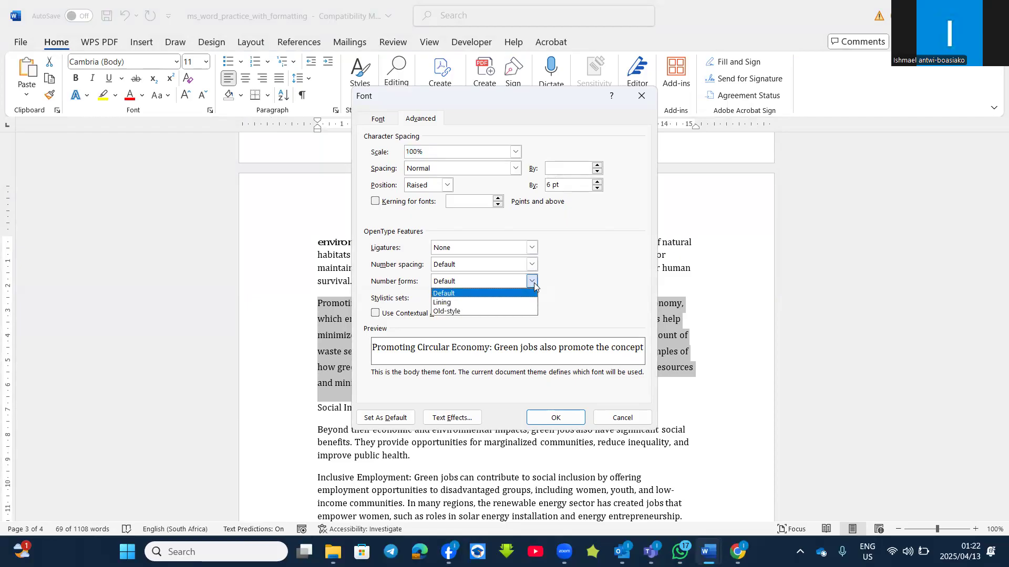
pyautogui.click(533, 283)
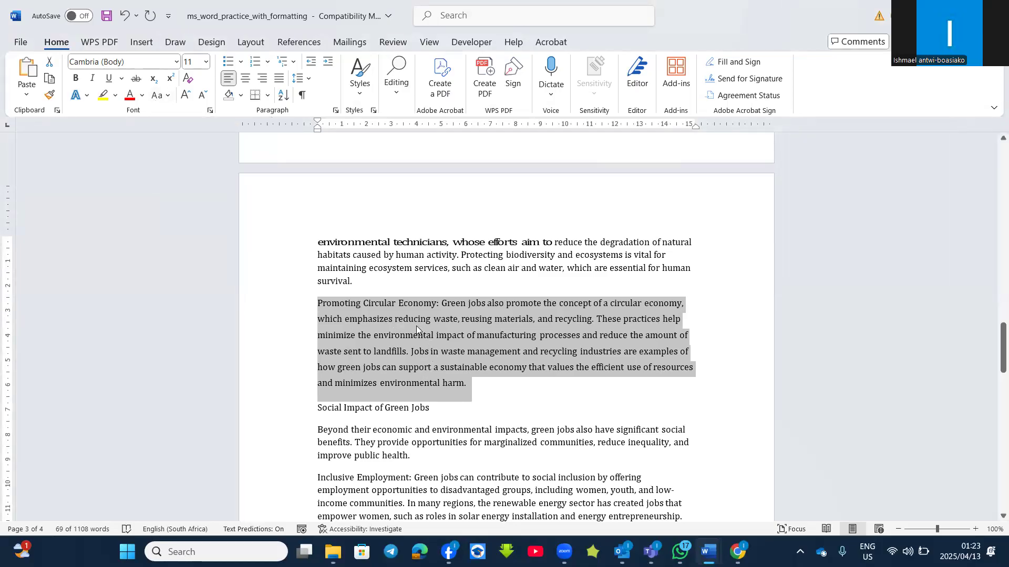
# Change the case of the paragraph below the "Social Impact of Green Jobs" heading to UPPERCASE
pyautogui.click(428, 436)
pyautogui.scroll(-2, 428, 436)
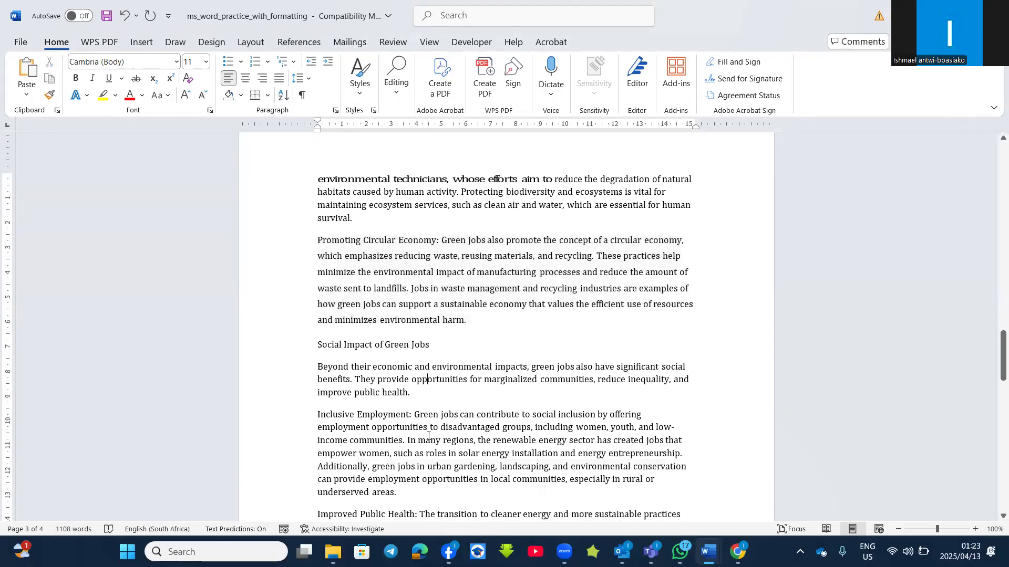
pyautogui.doubleClick(315, 367)
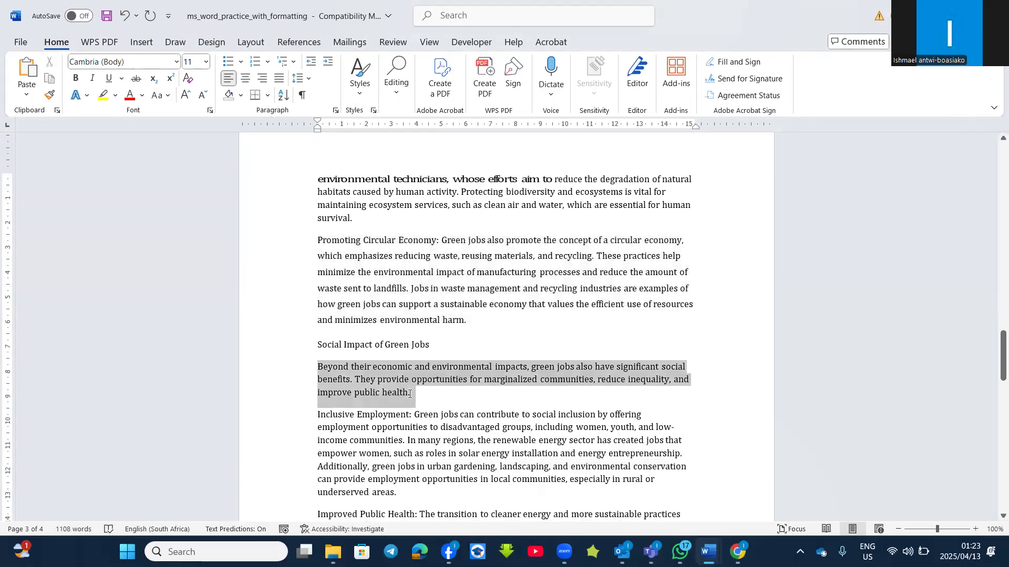
pyautogui.click(169, 98)
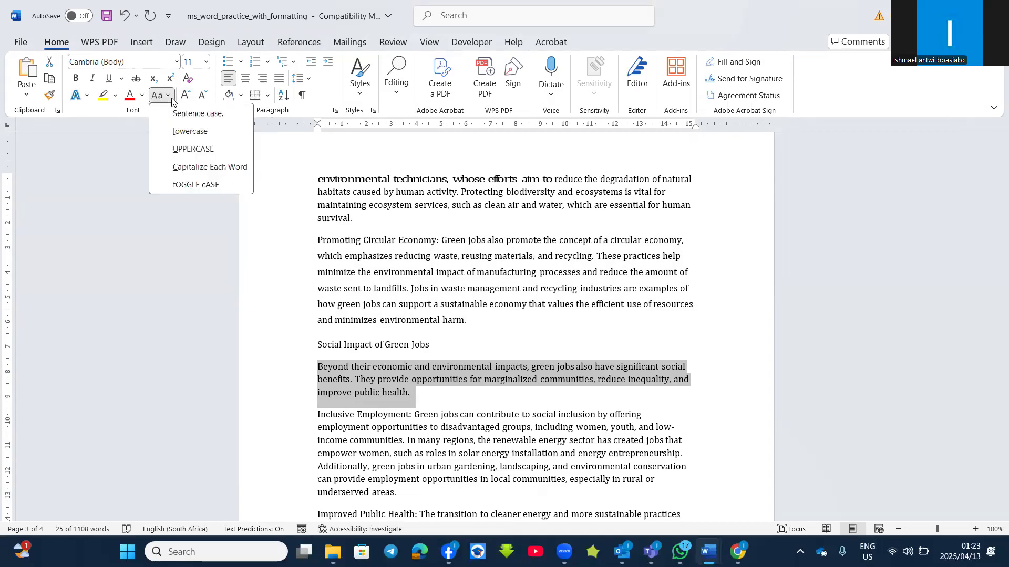
pyautogui.click(200, 149)
# Change the case of the "Inclusive Employment" paragraph to Capitalize Each Word
pyautogui.moveTo(317, 414); pyautogui.dragTo(404, 499)
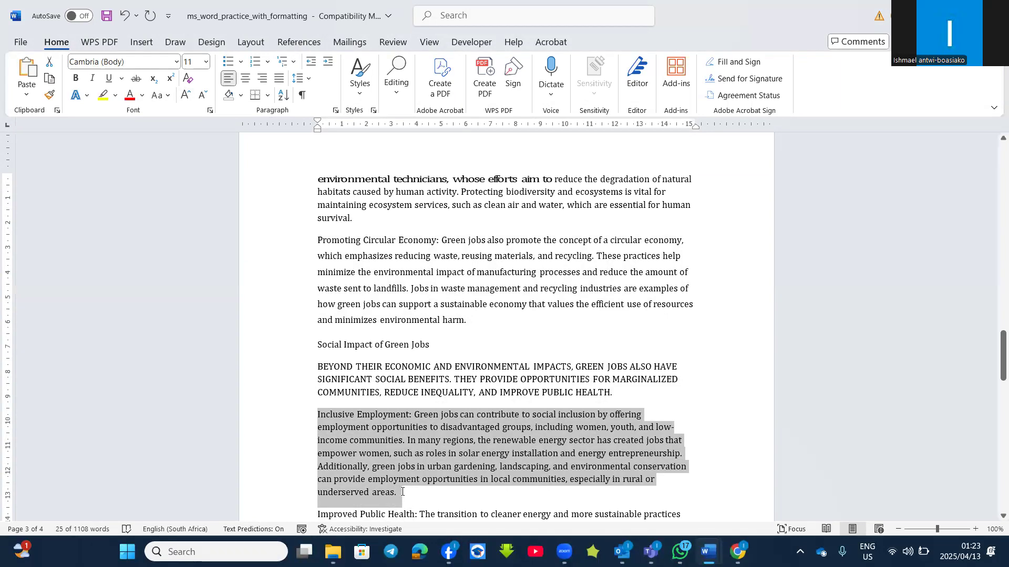
pyautogui.click(169, 97)
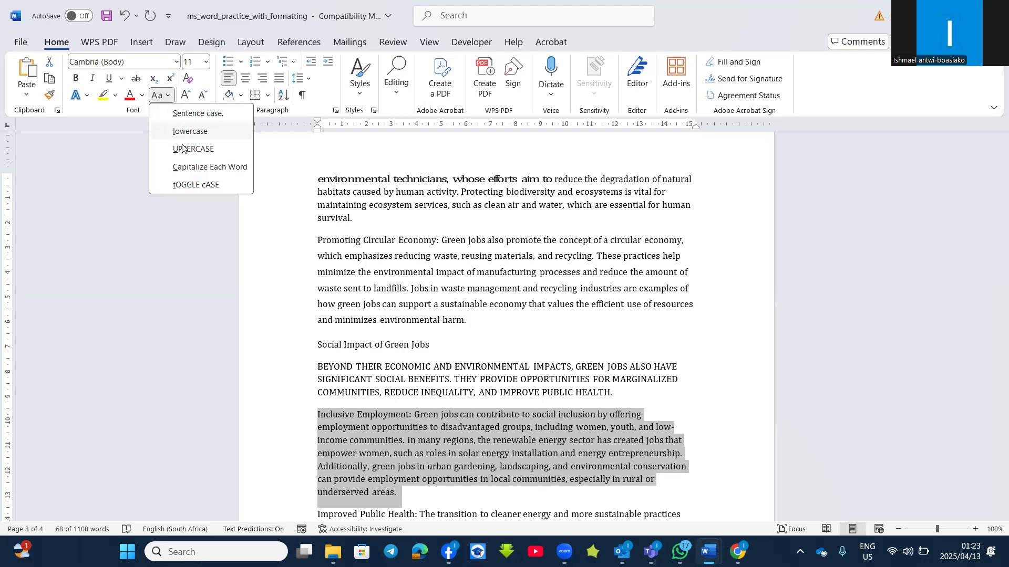
pyautogui.click(186, 171)
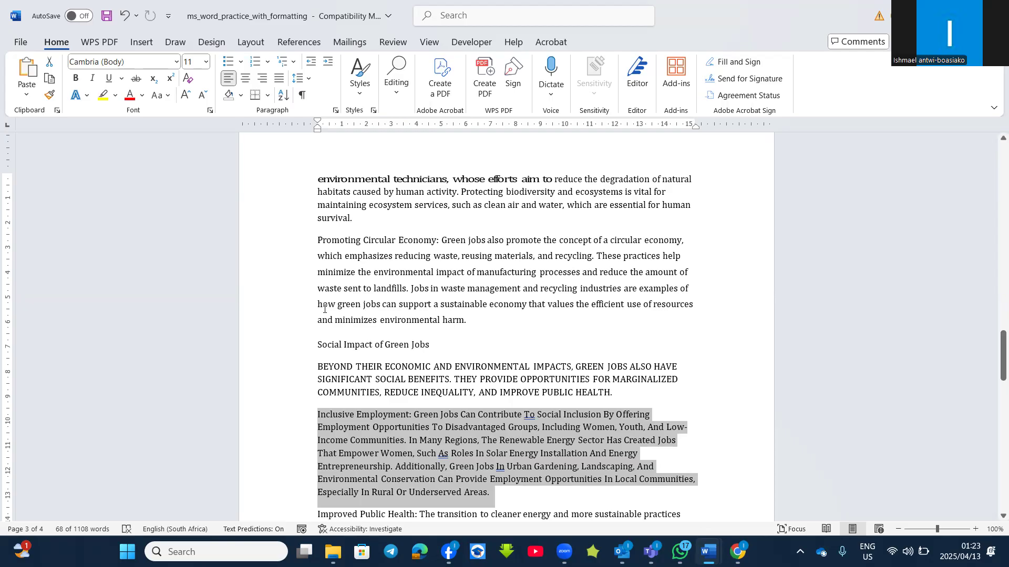
# Highlight the whole "Improved Public Health" paragraph in turquoise
pyautogui.scroll(-3, 225, 300)
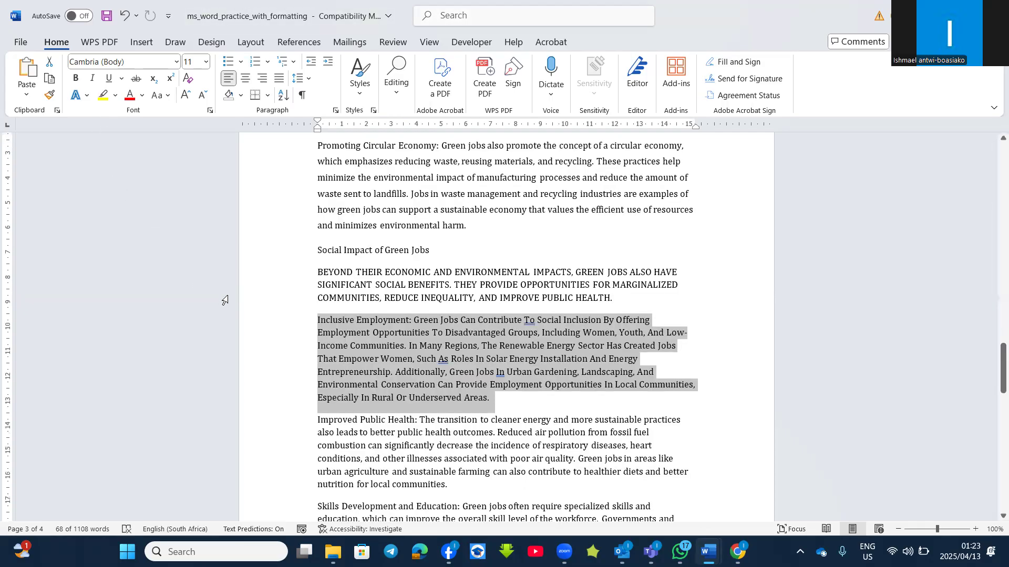
pyautogui.tripleClick(370, 444)
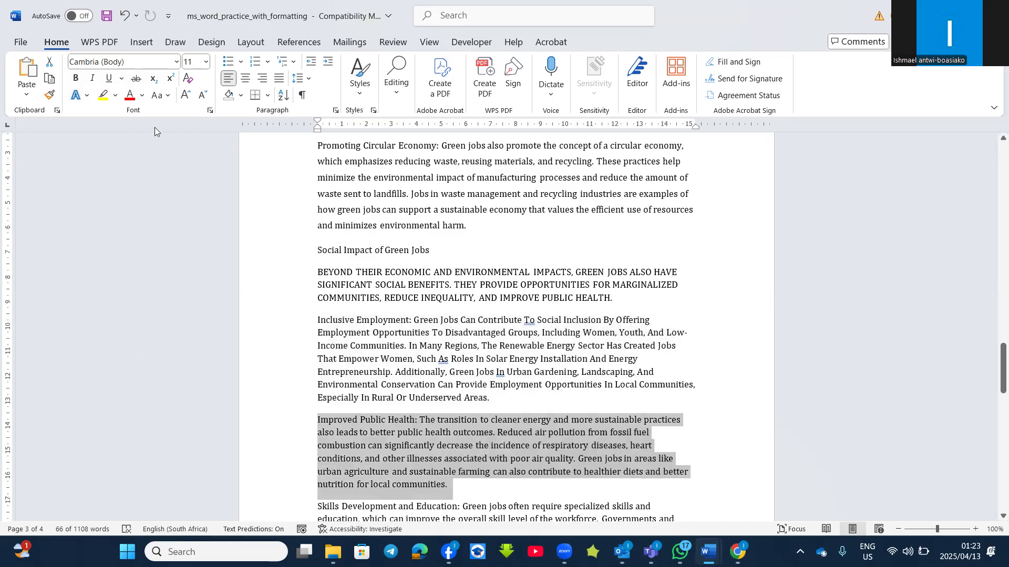
pyautogui.click(117, 97)
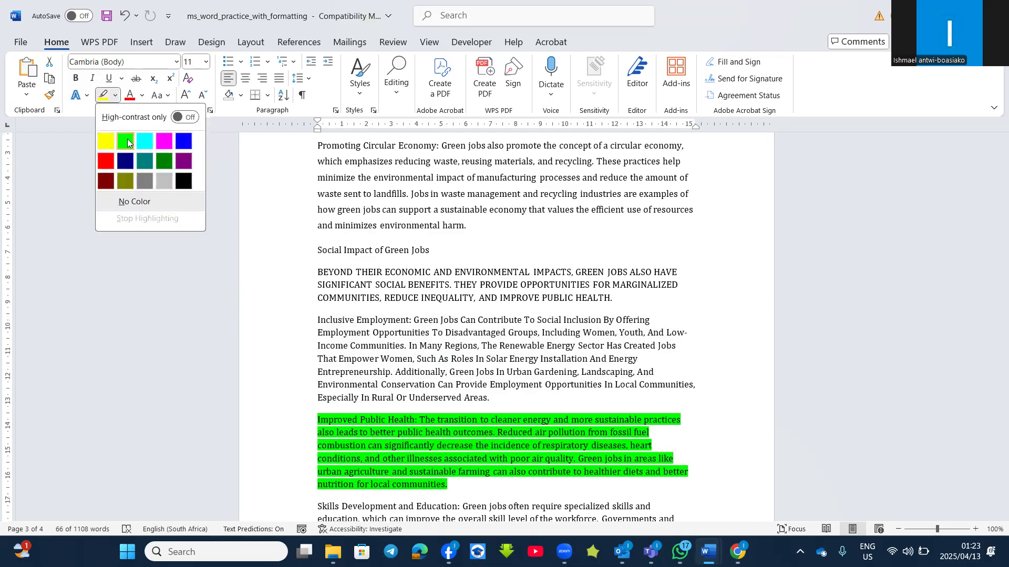
pyautogui.click(141, 141)
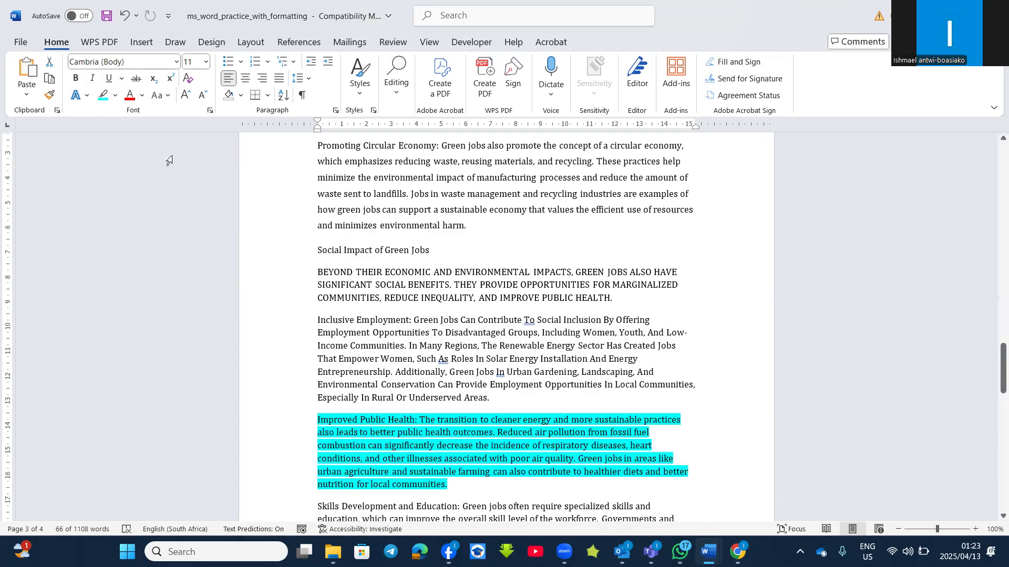